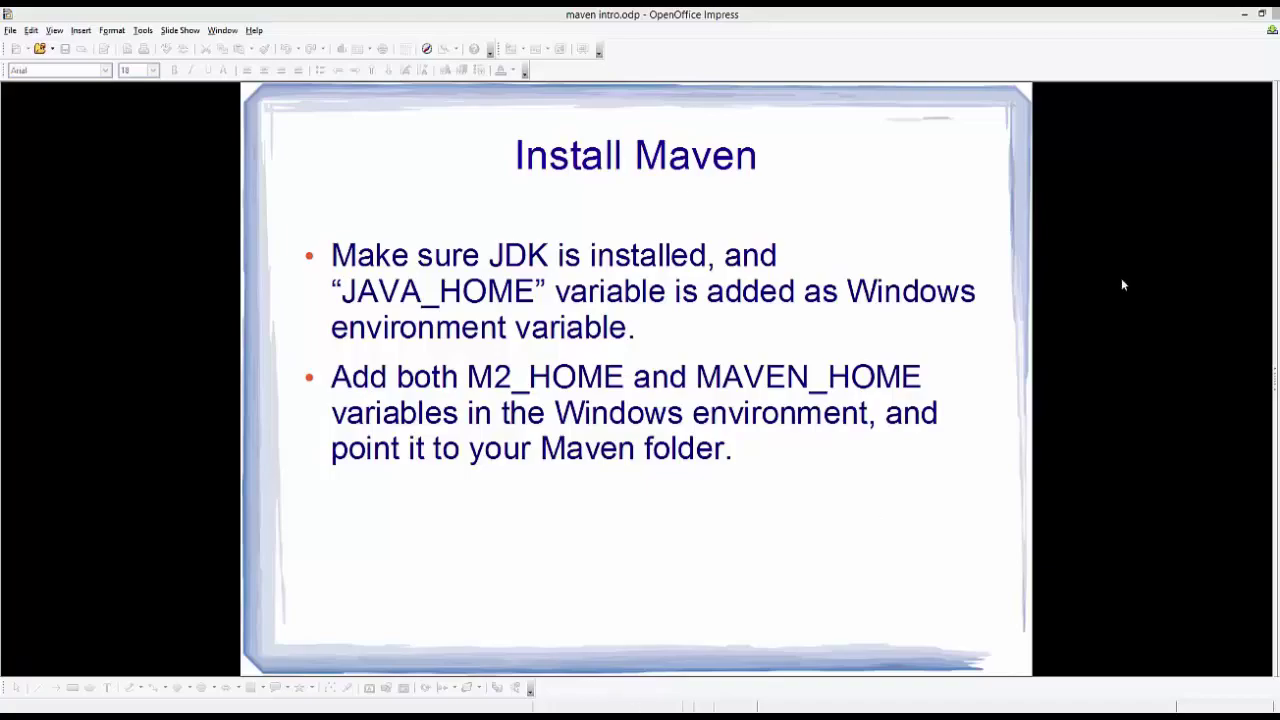
Step: Search Windows for 'sys' and open the System information window, dragging it into view
left_click(1244, 14)
mouse_move(1278, 10)
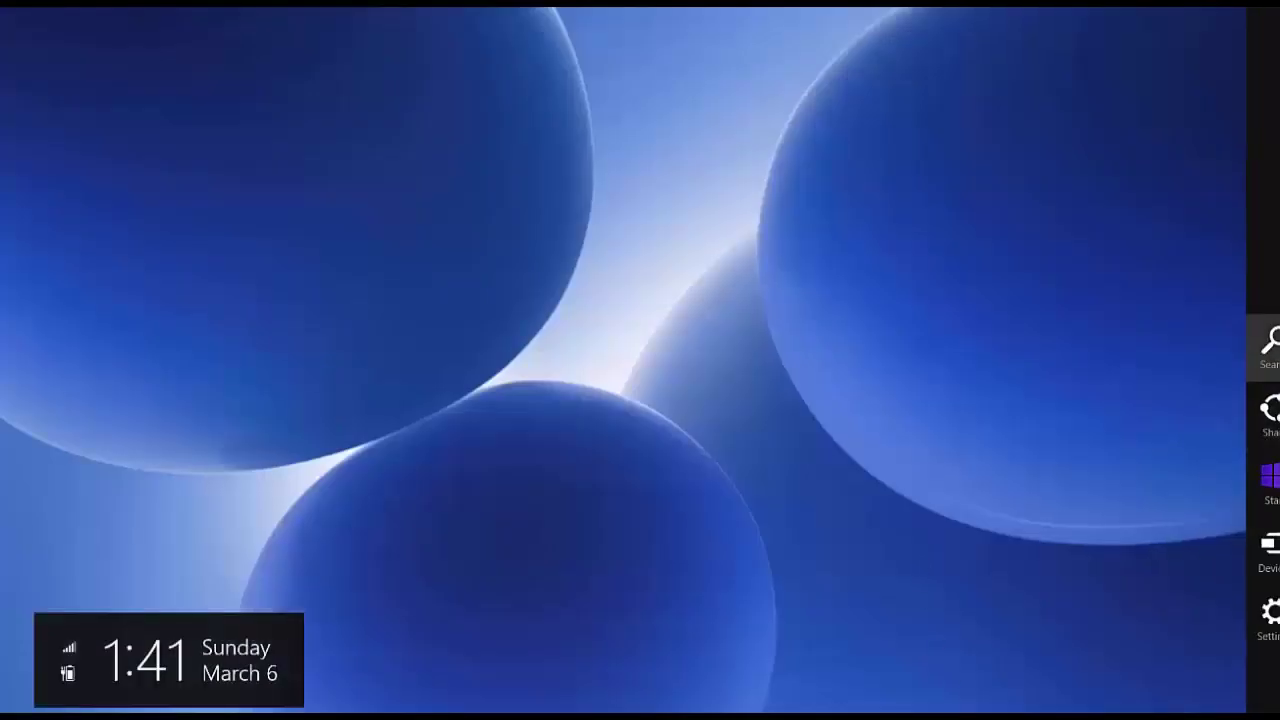
left_click(1268, 345)
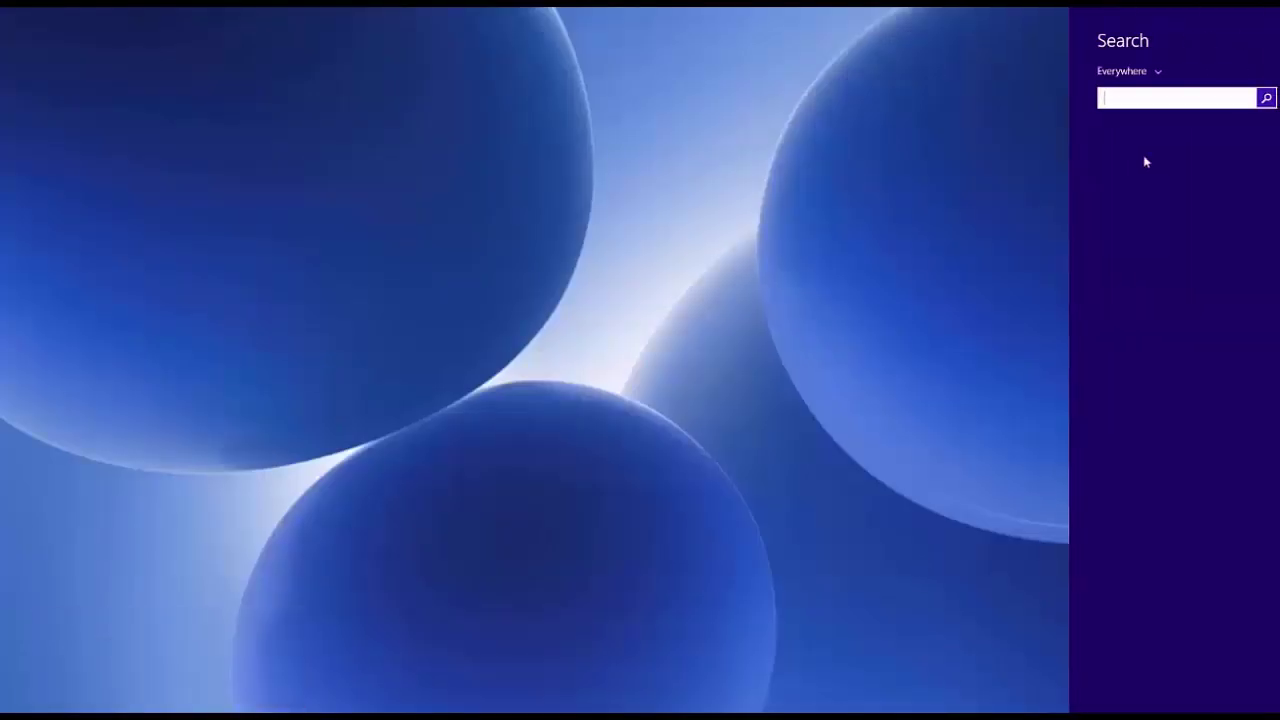
type("sys")
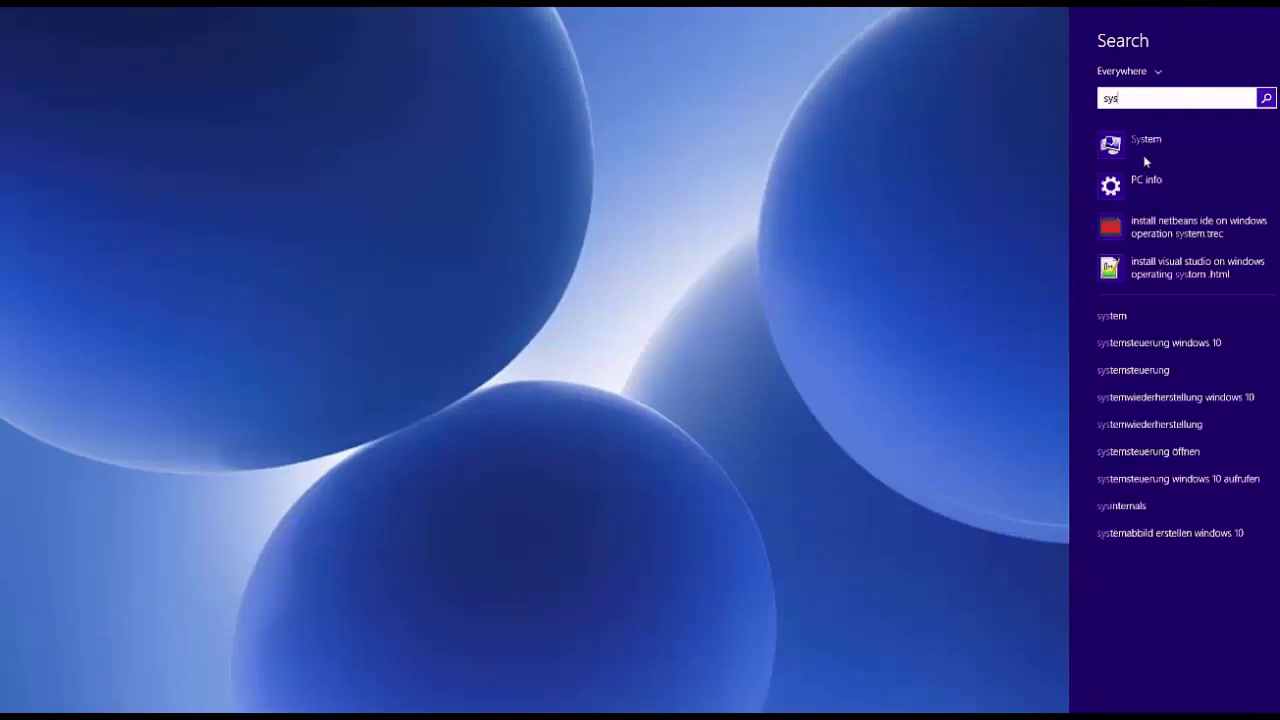
left_click(1140, 145)
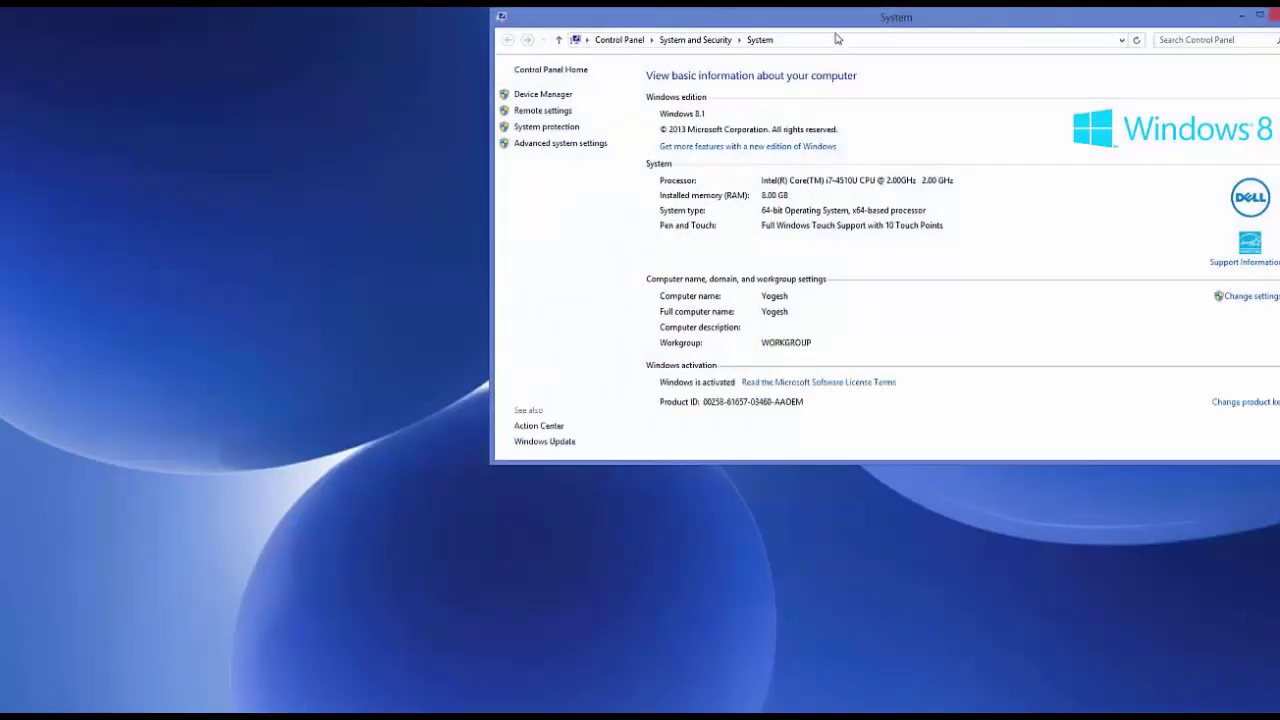
left_click_drag(837, 37, 733, 140)
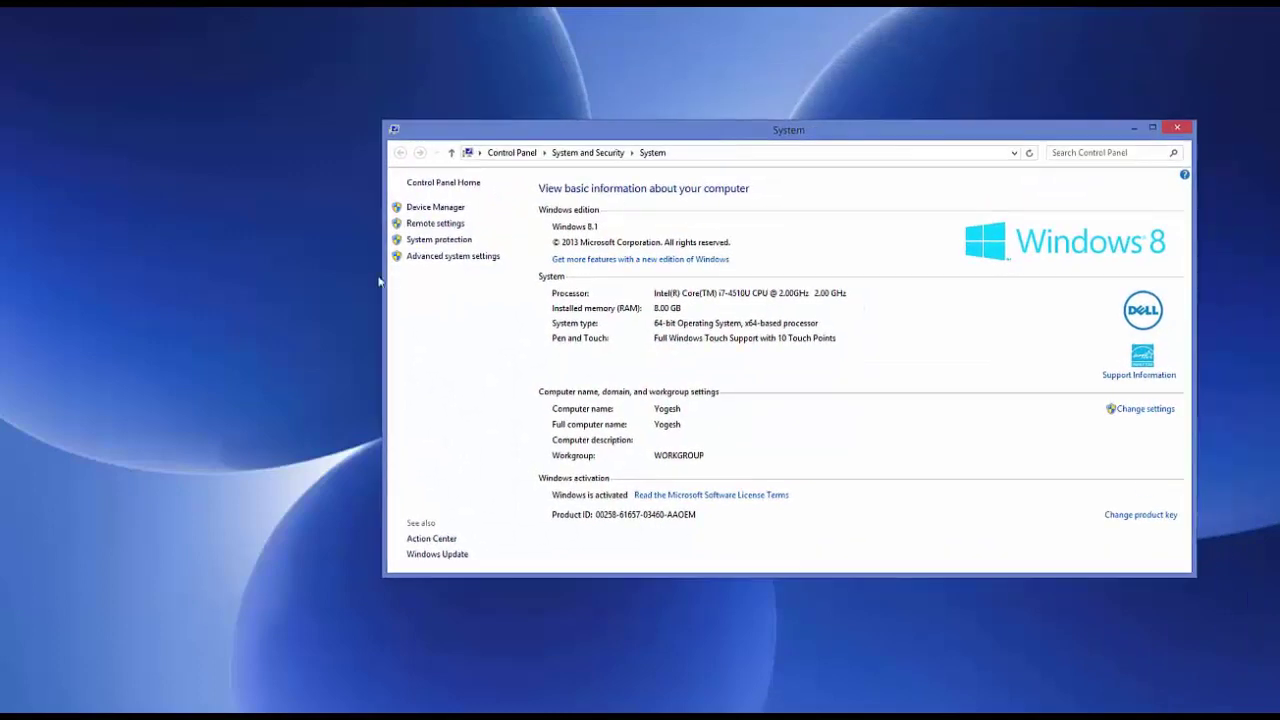
Step: Open Advanced system settings and, from System Properties, the Environment Variables dialog
left_click(445, 262)
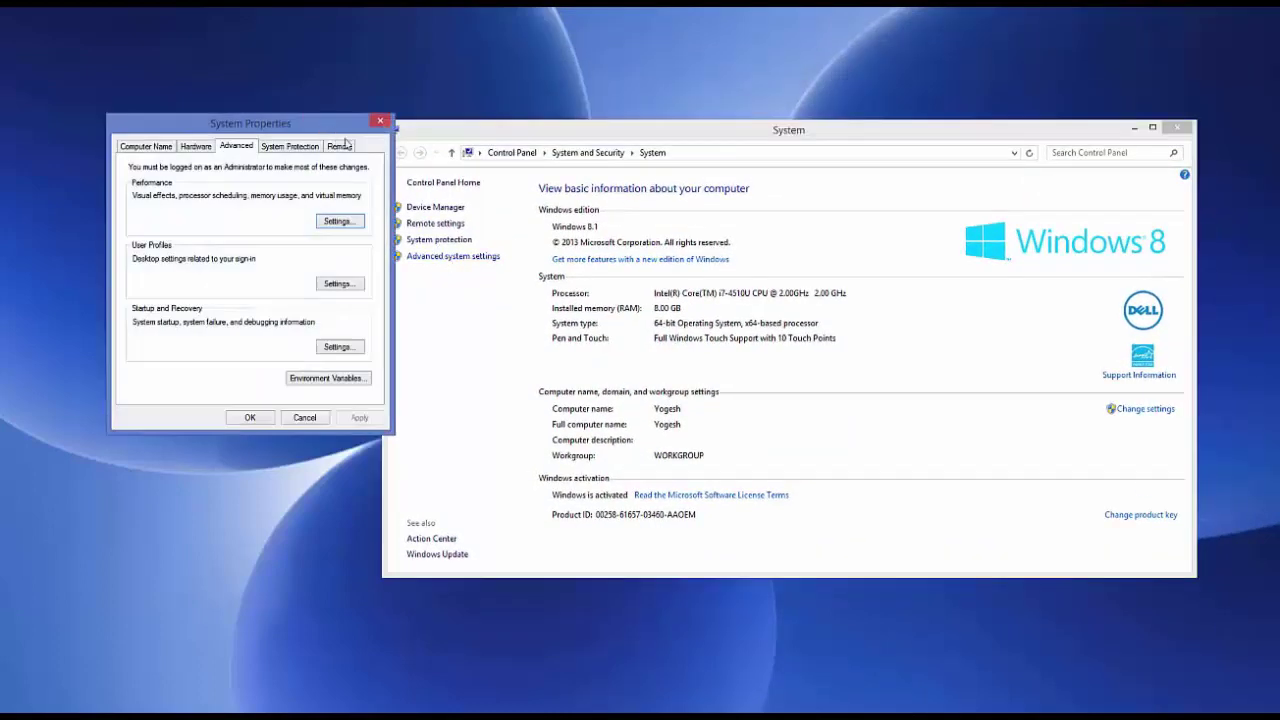
left_click_drag(324, 126, 607, 152)
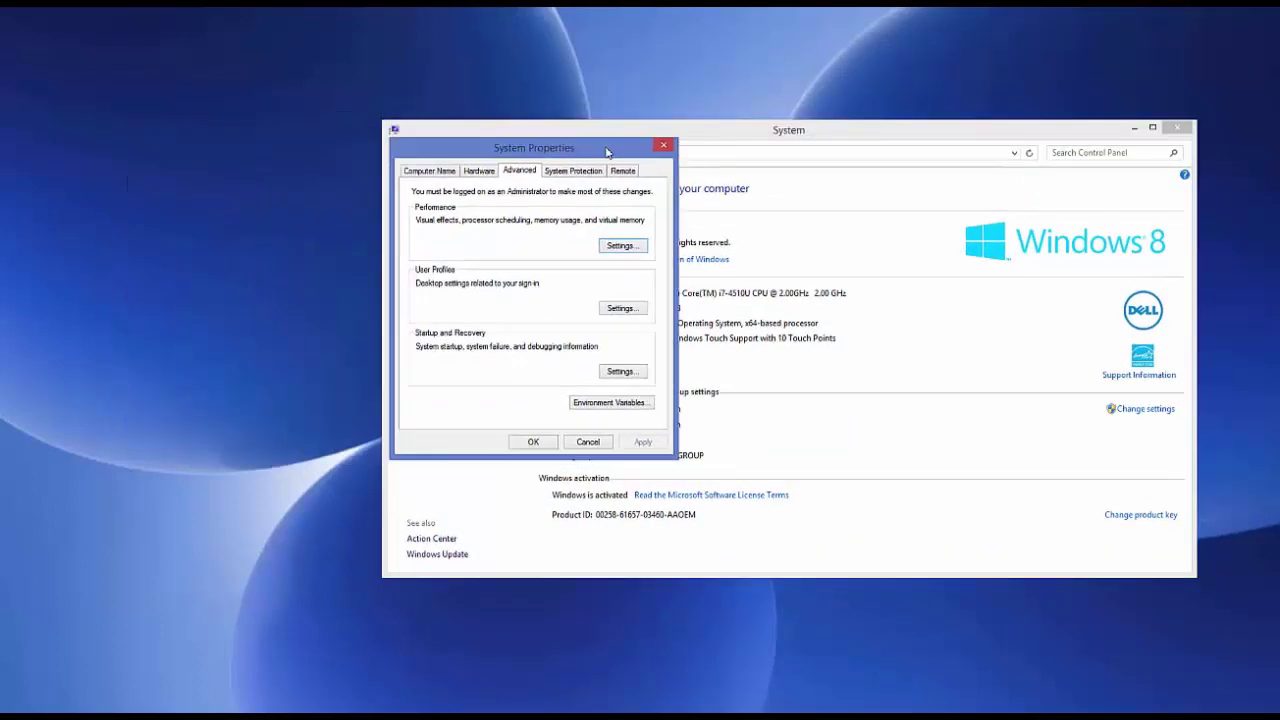
left_click(606, 403)
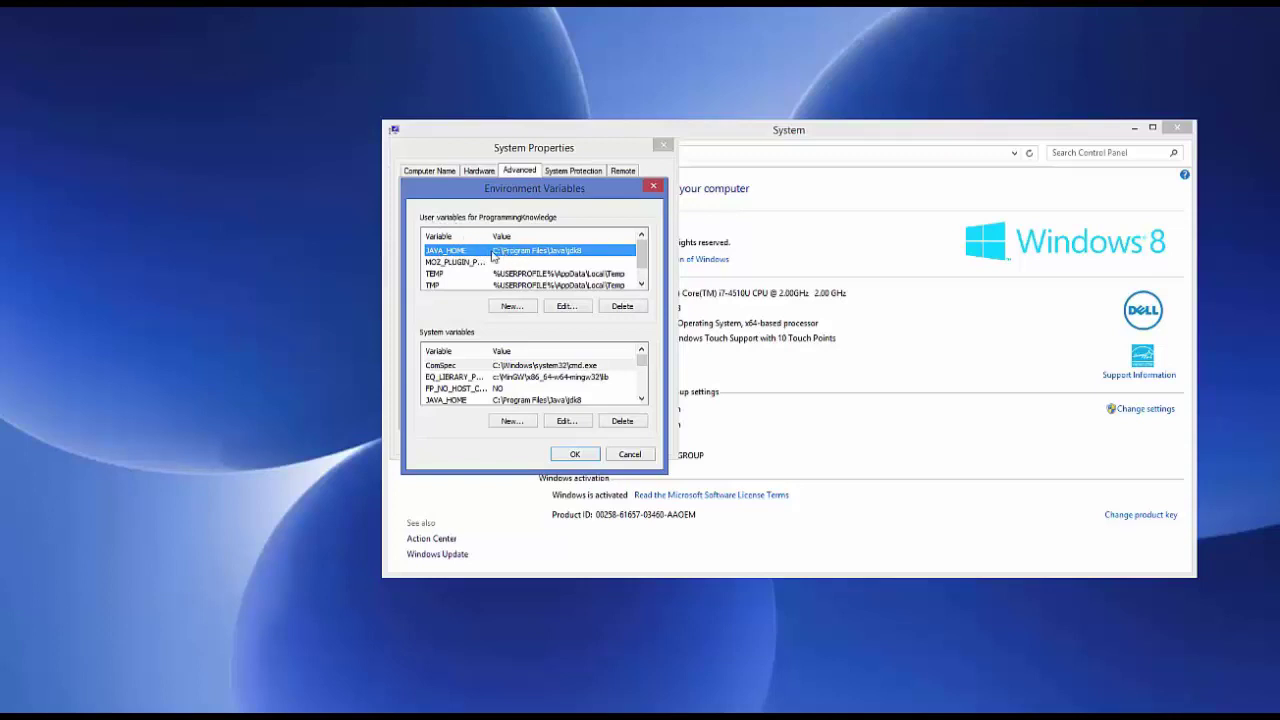
double_click(585, 257)
key("ctrl+c")
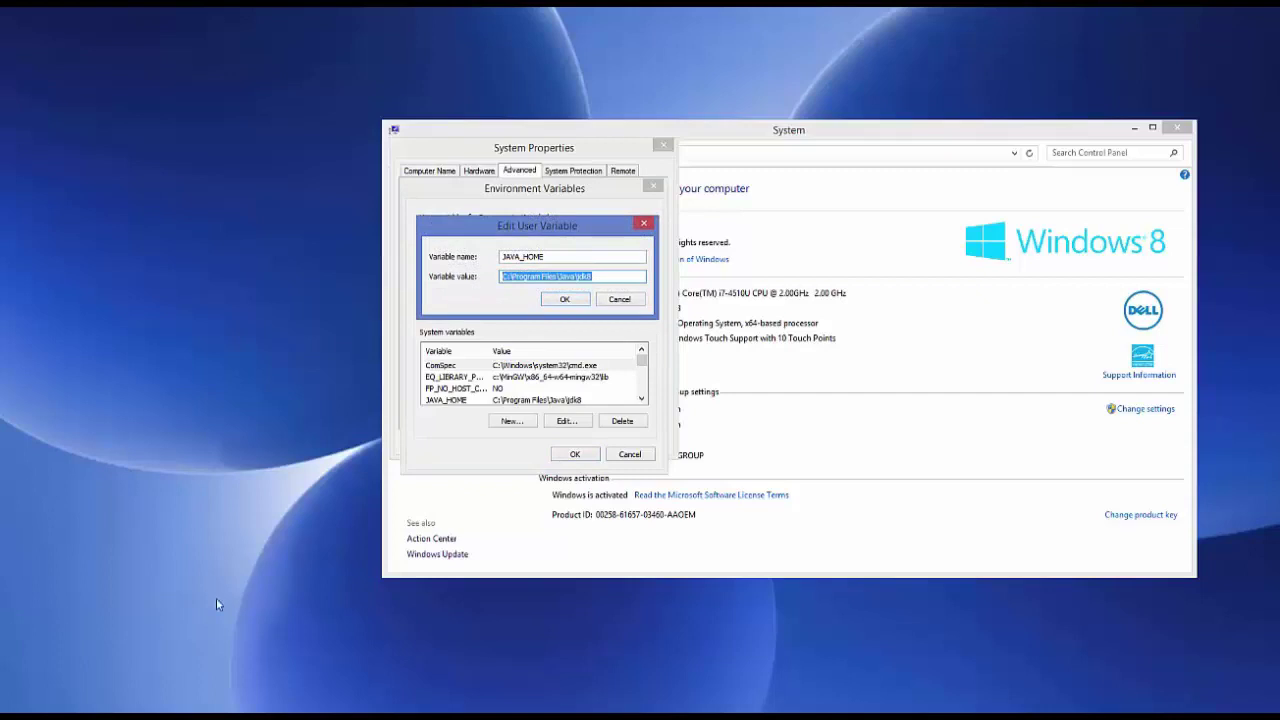
right_click(73, 706)
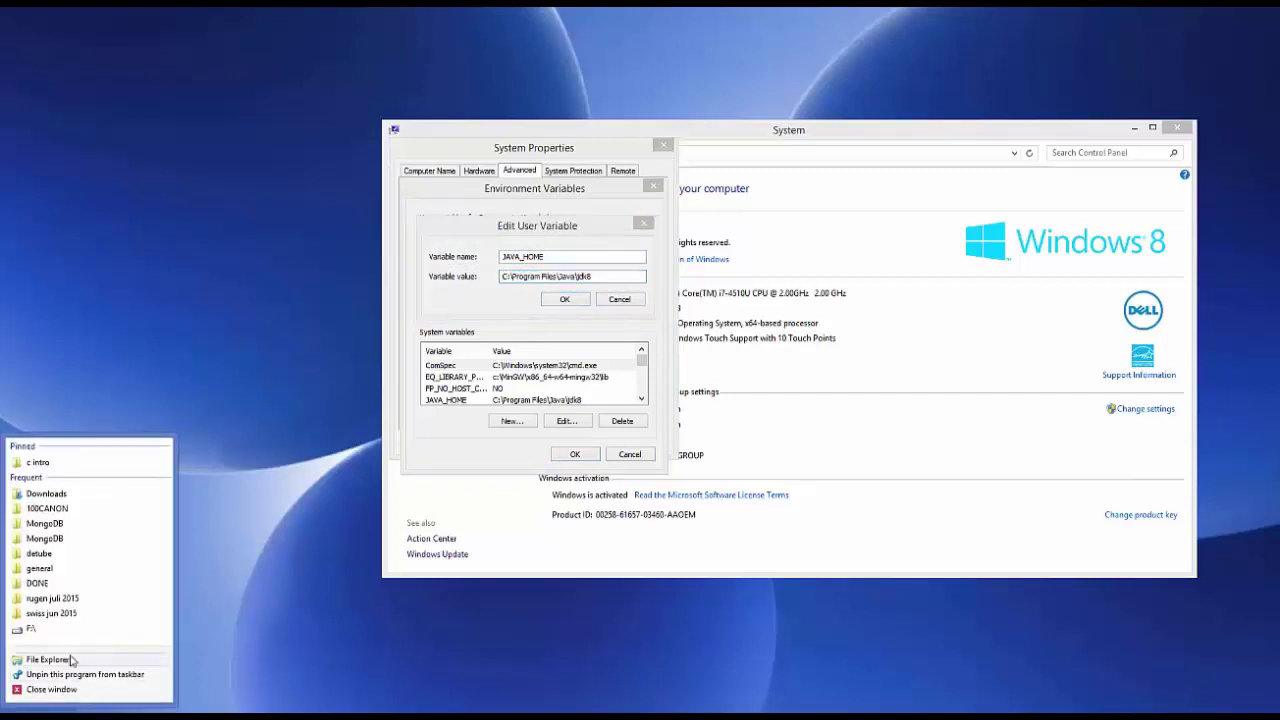
left_click(48, 659)
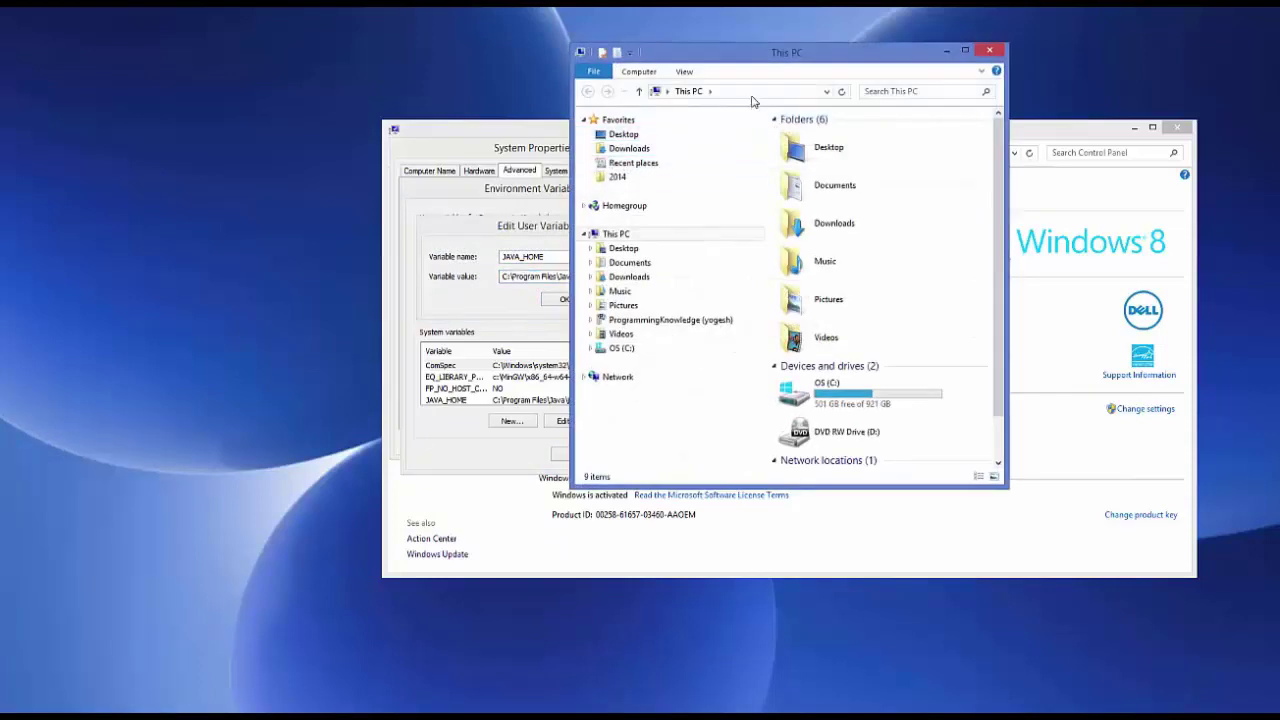
left_click(757, 93)
key("ctrl+v")
key("Return")
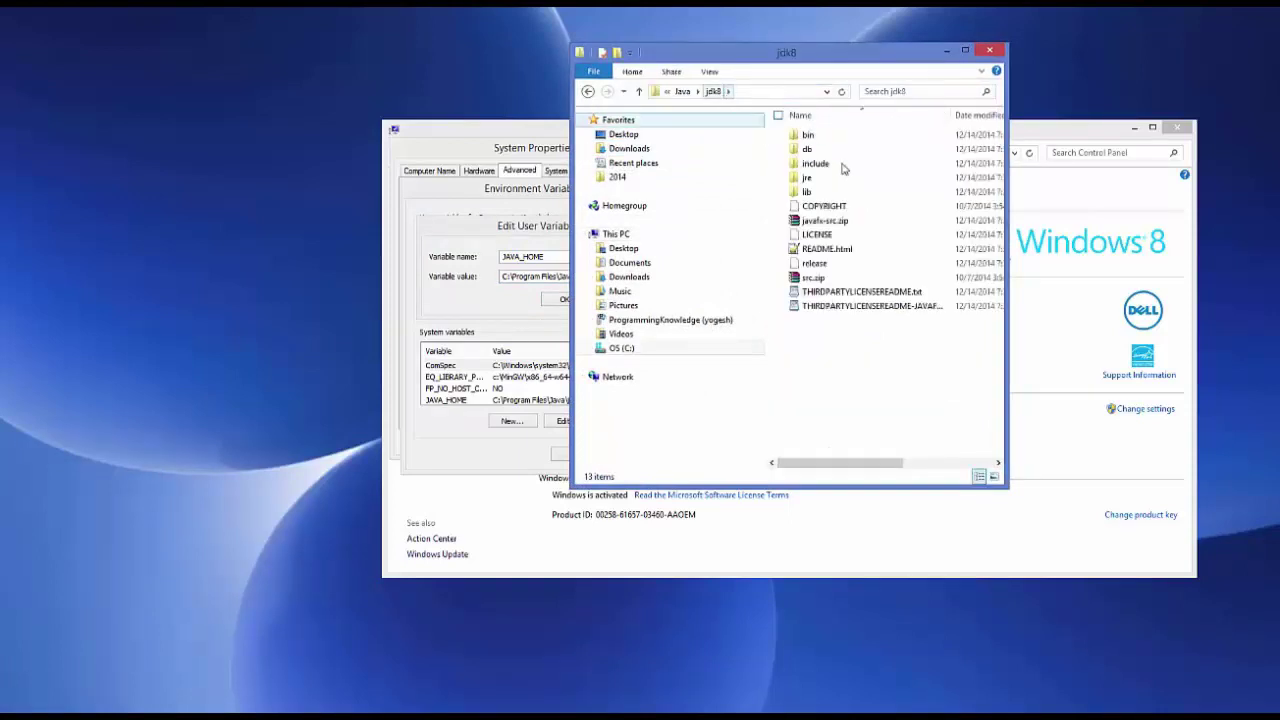
left_click_drag(1011, 488, 1168, 510)
left_click(1155, 57)
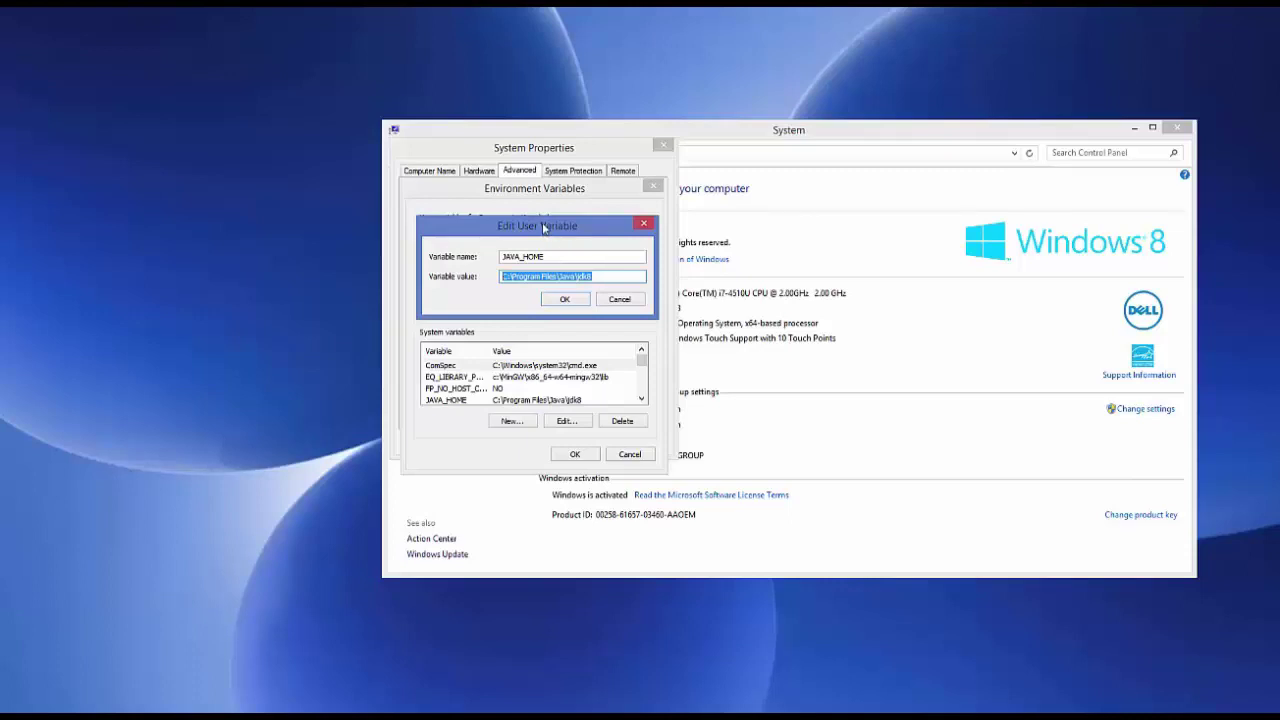
left_click_drag(543, 228, 587, 213)
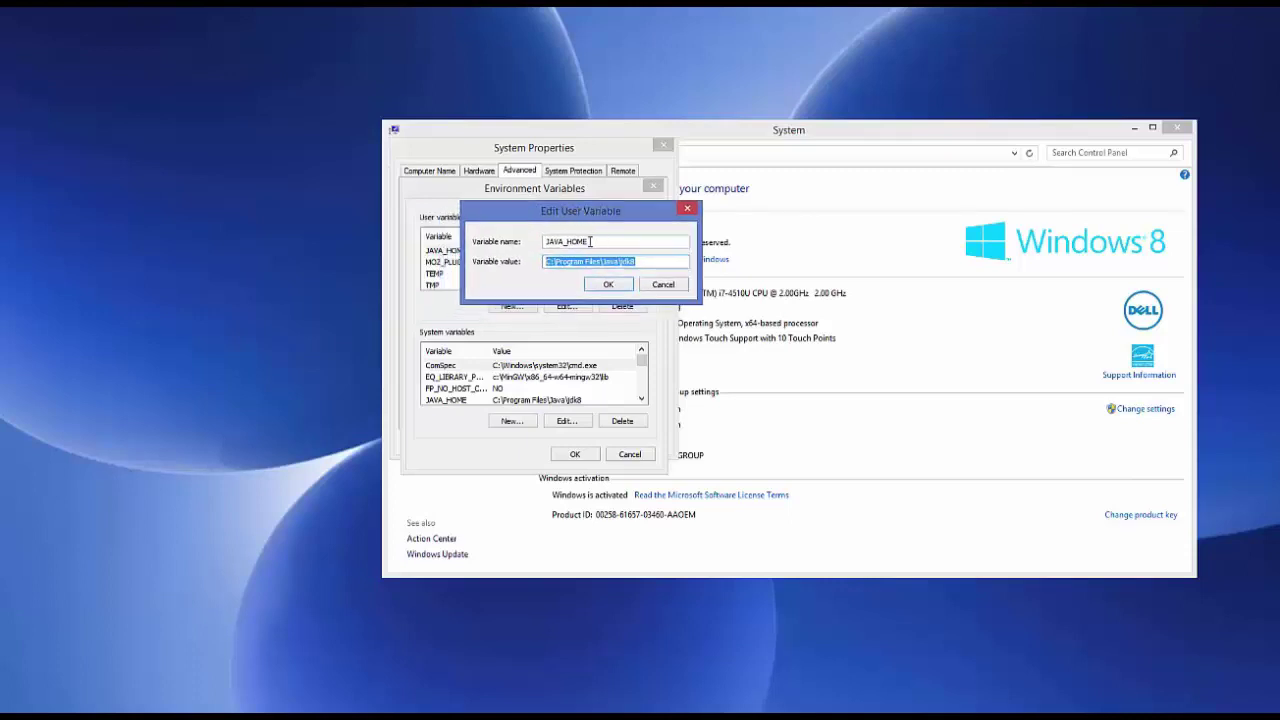
double_click(563, 243)
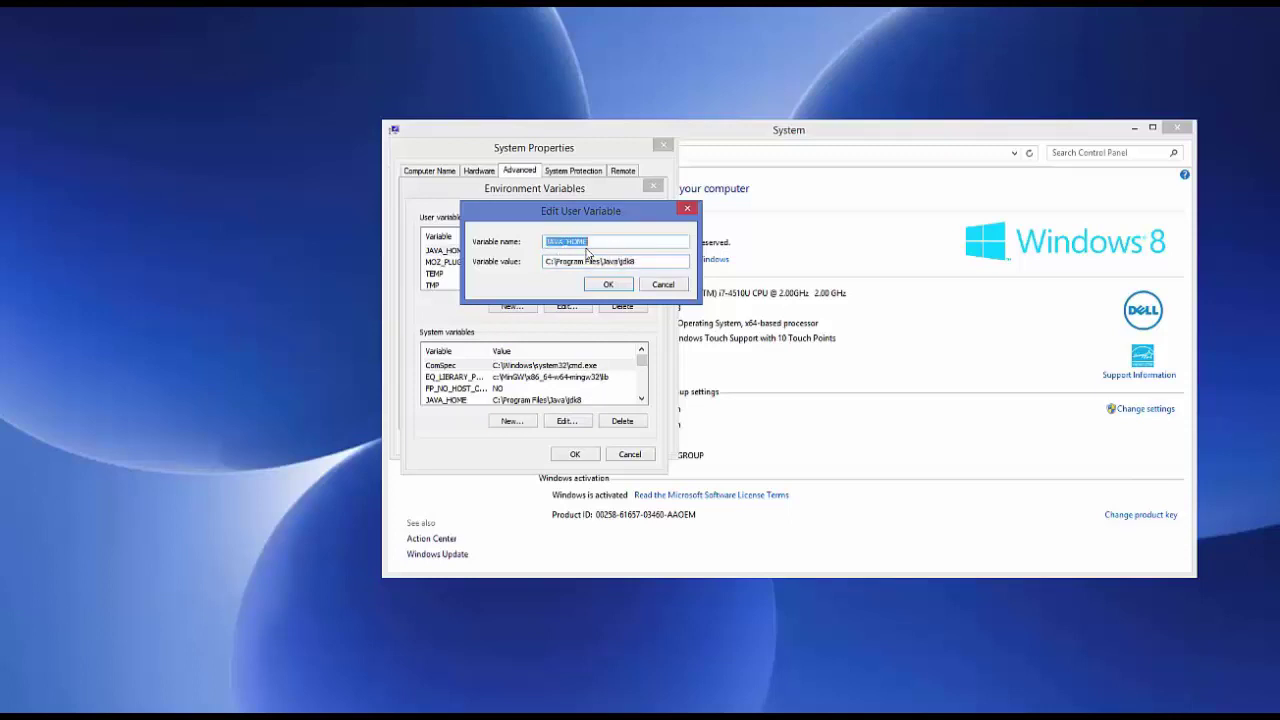
left_click(607, 286)
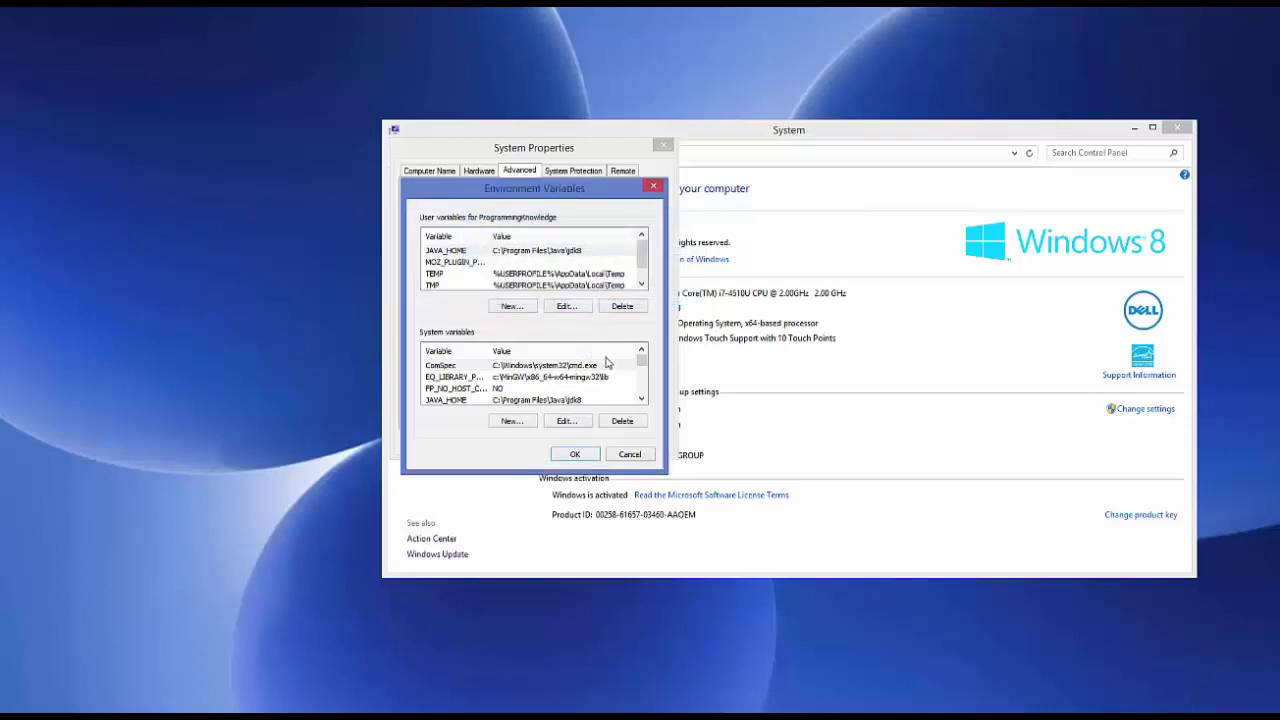
scroll(606, 365, "down", 2)
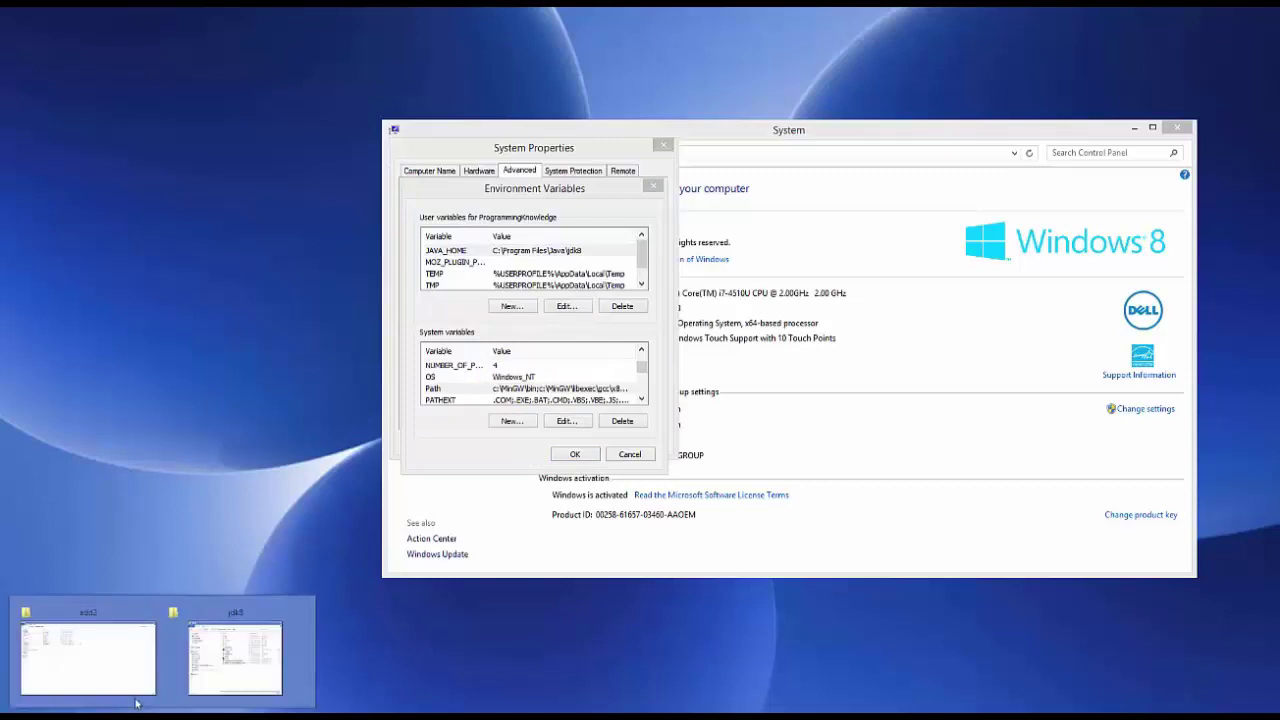
Step: Open the jdk8 bin folder and select its full path in the address bar
left_click(214, 671)
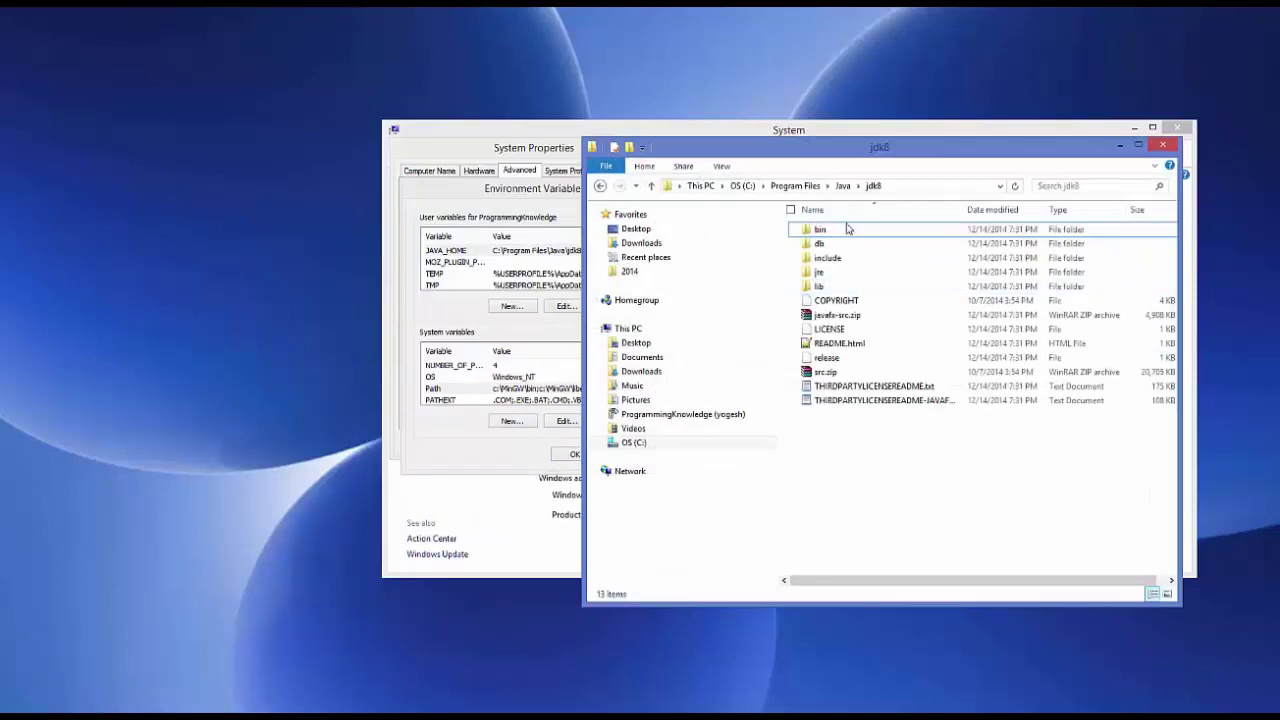
left_click(840, 230)
double_click(822, 231)
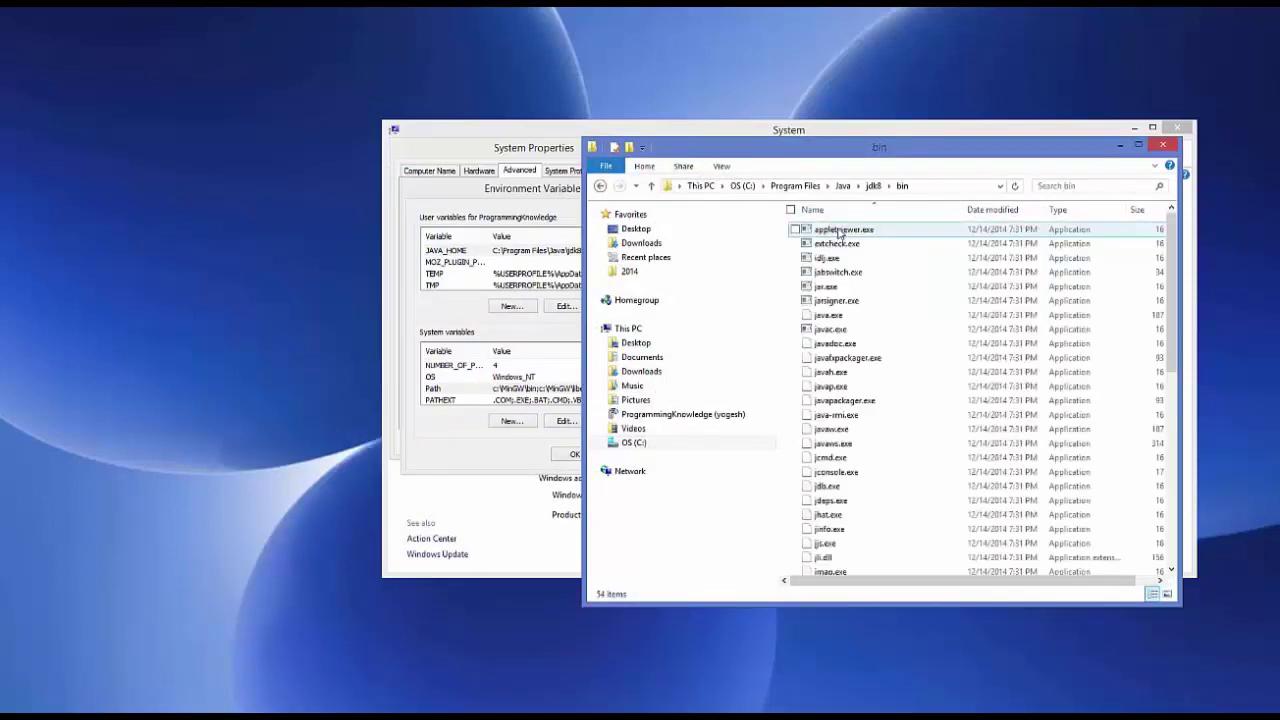
left_click(928, 189)
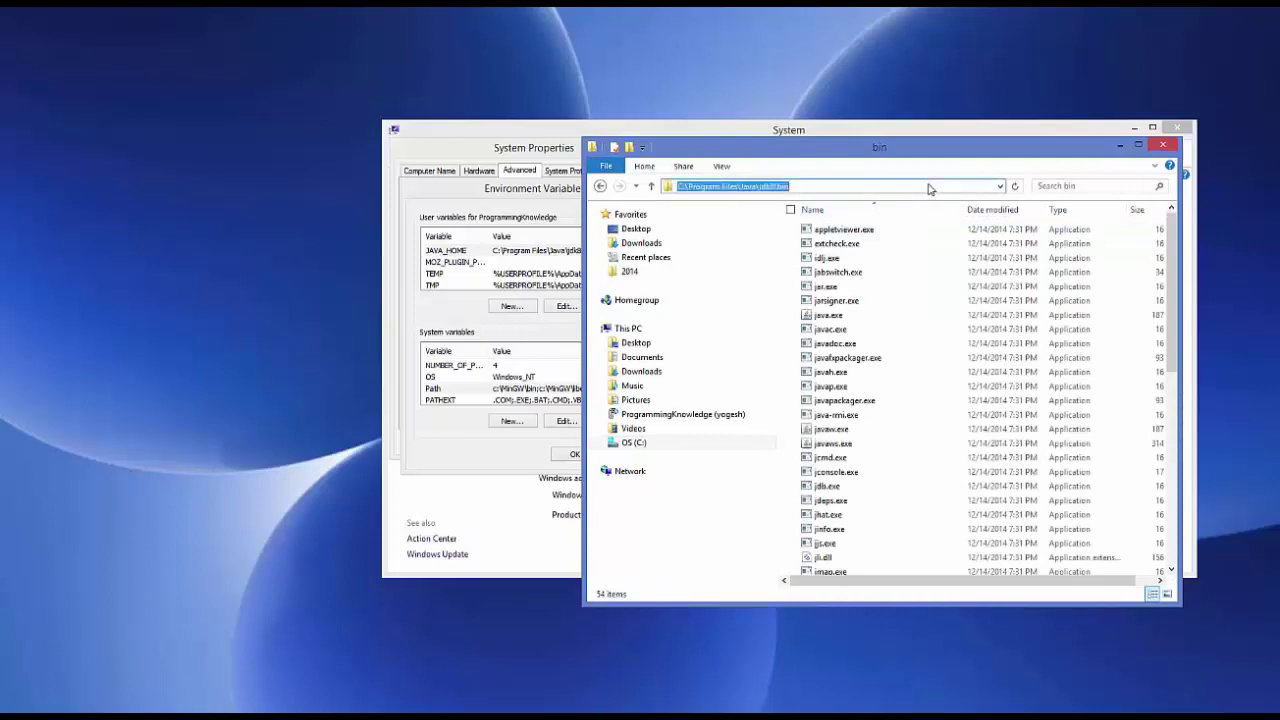
left_click(713, 182)
key("ctrl+a")
Step: Append the jdk8 bin folder path to the system Path variable and confirm the edit
left_click(440, 325)
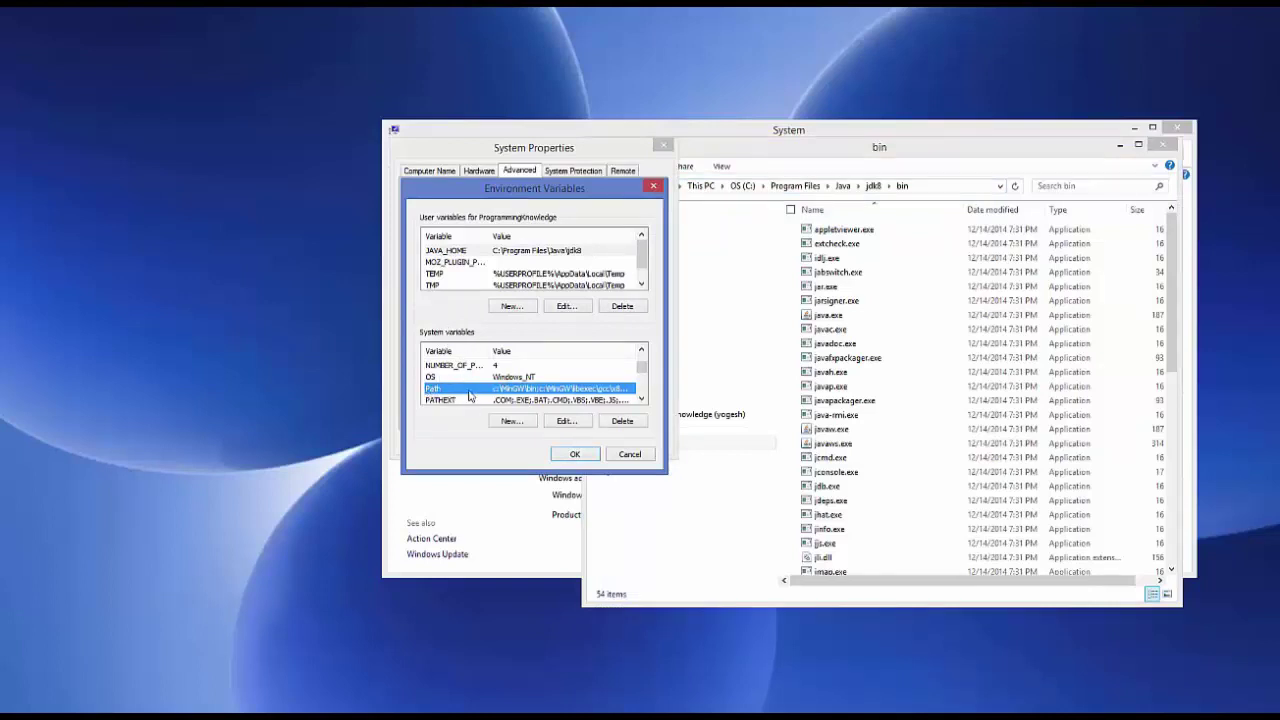
double_click(543, 390)
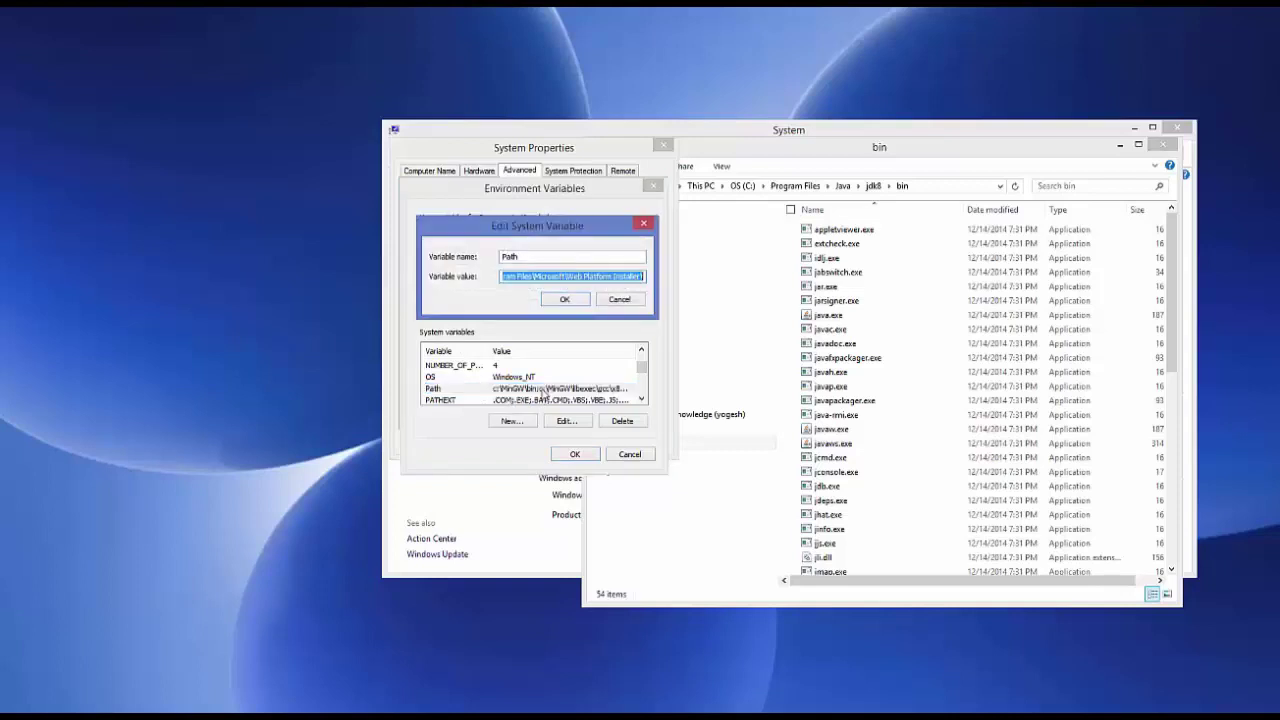
left_click(644, 276)
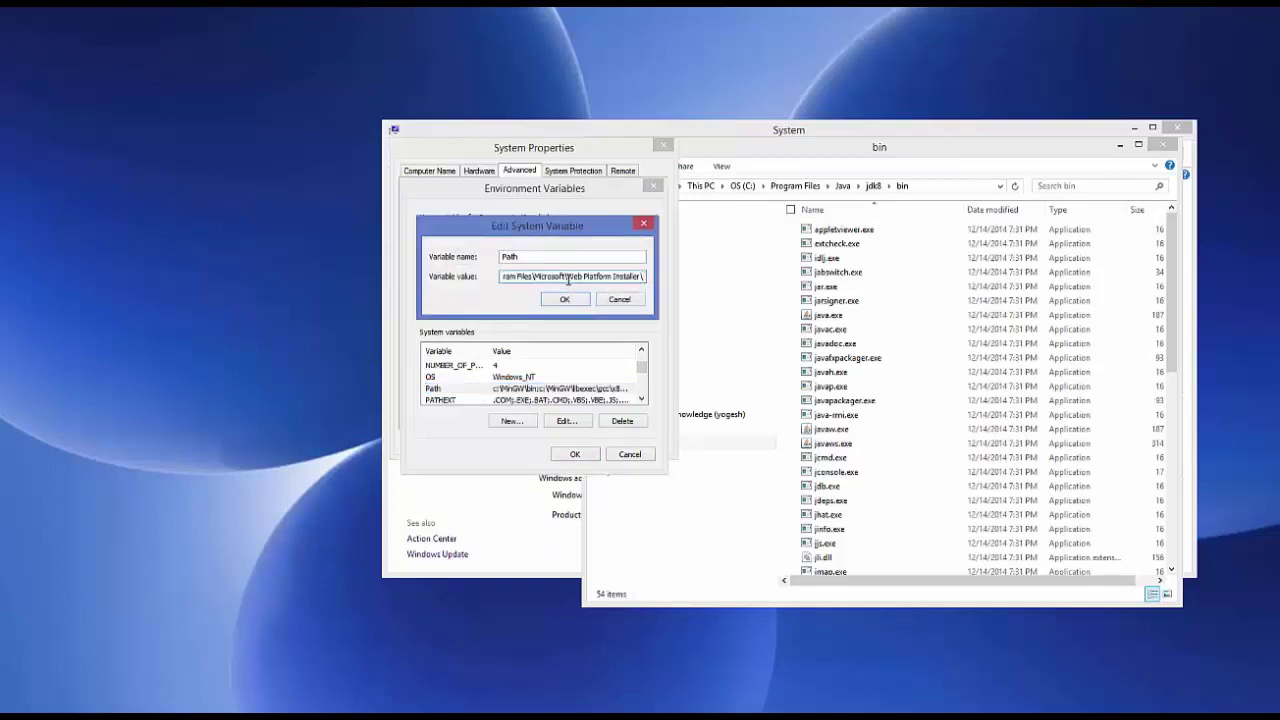
left_click(946, 187)
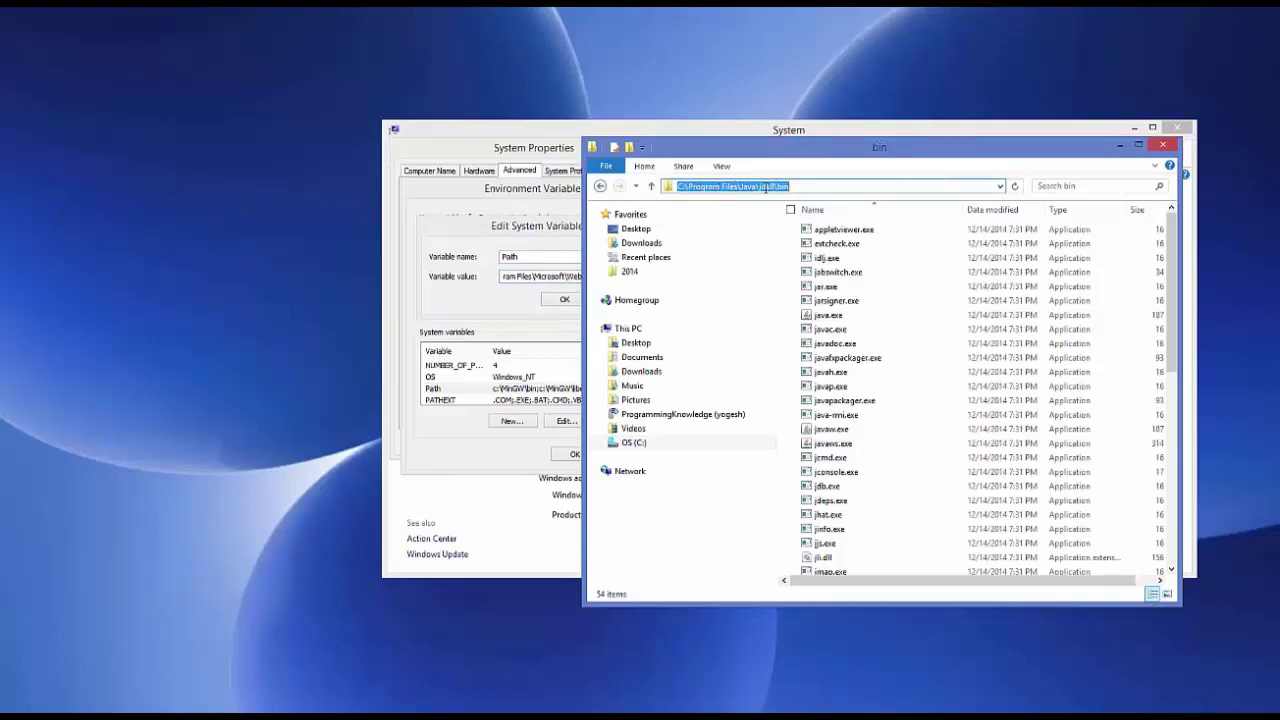
left_click(808, 186)
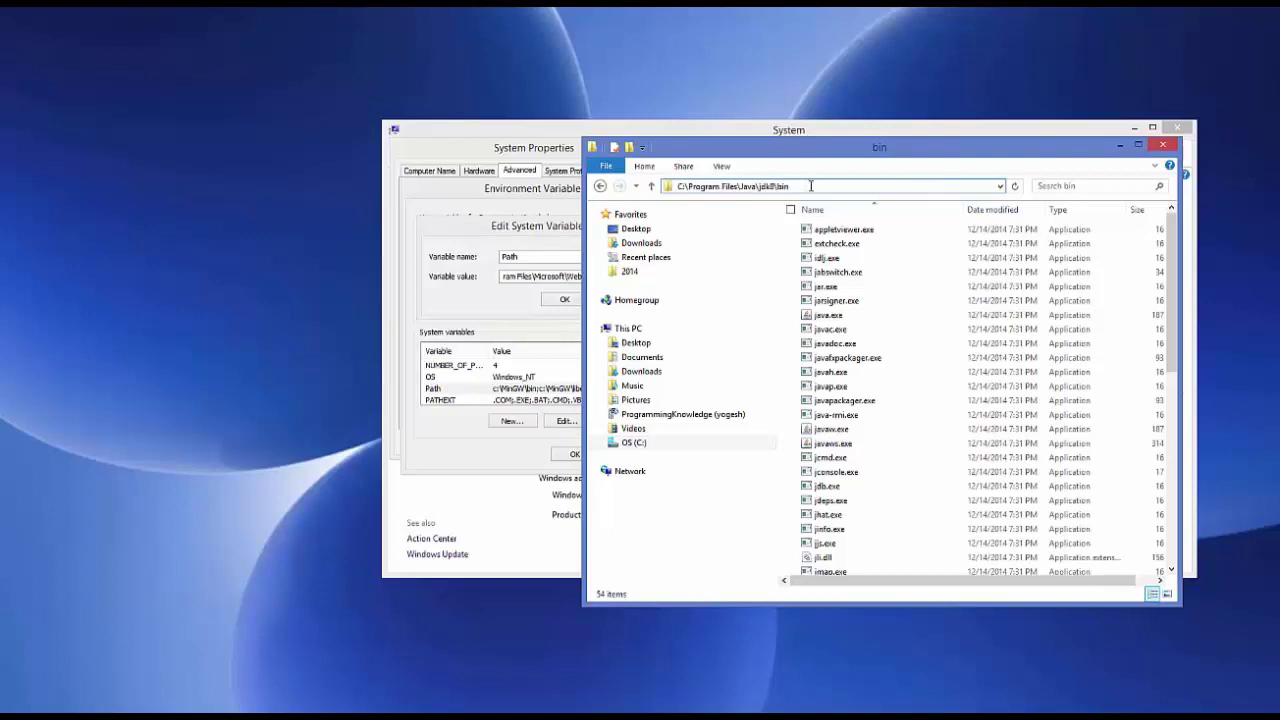
left_click_drag(808, 186, 600, 186)
left_click(474, 305)
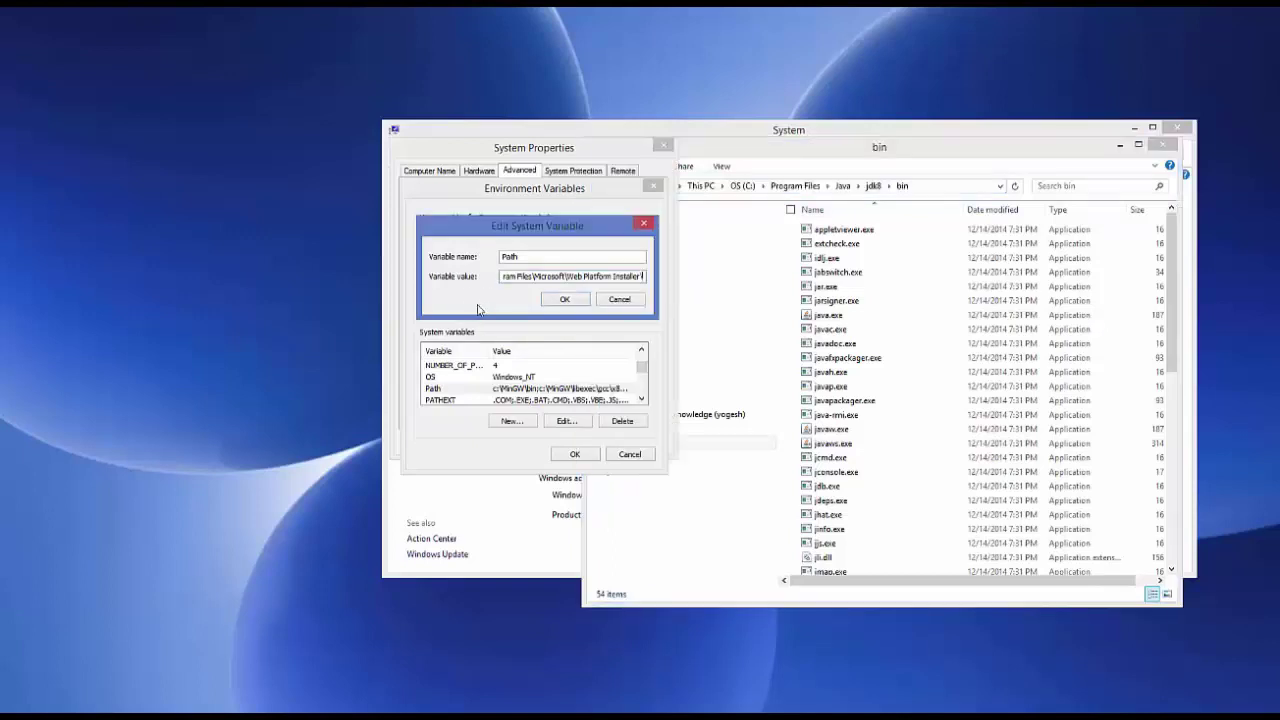
left_click(643, 277)
left_click(572, 303)
Step: OK Environment Variables and System Properties, then close the bin folder and System windows
left_click(575, 454)
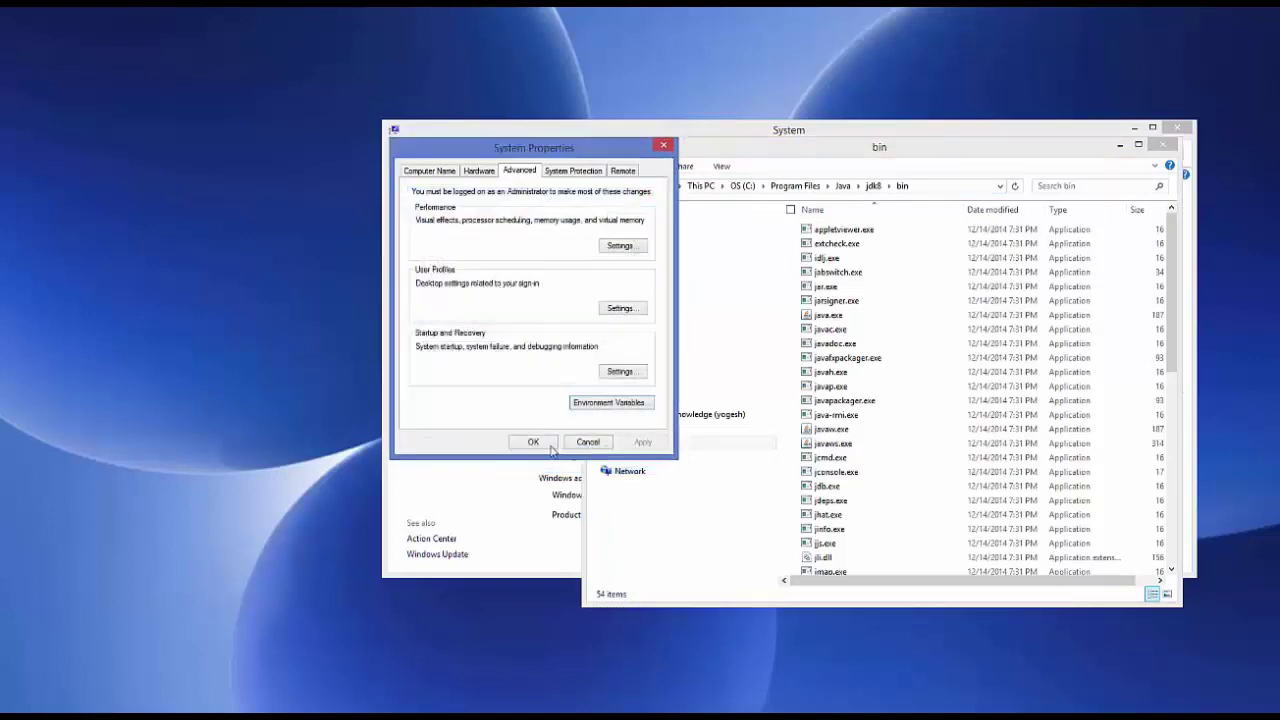
left_click(549, 446)
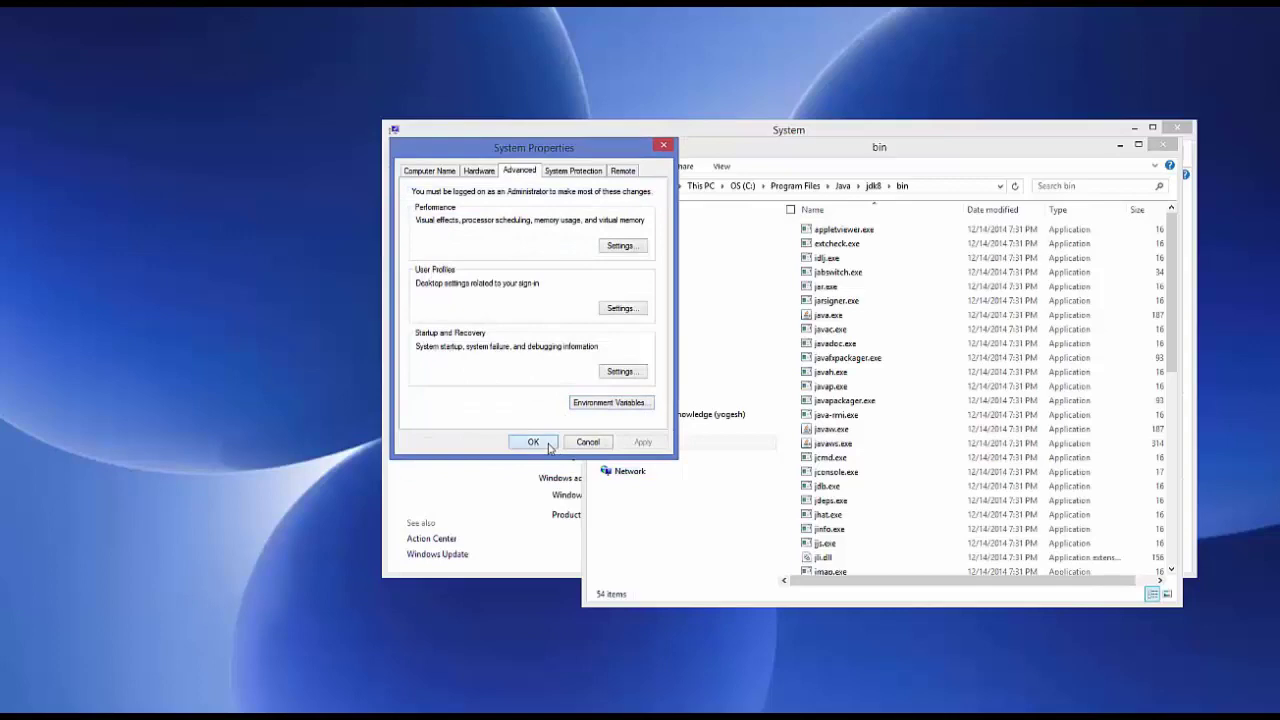
left_click(1163, 145)
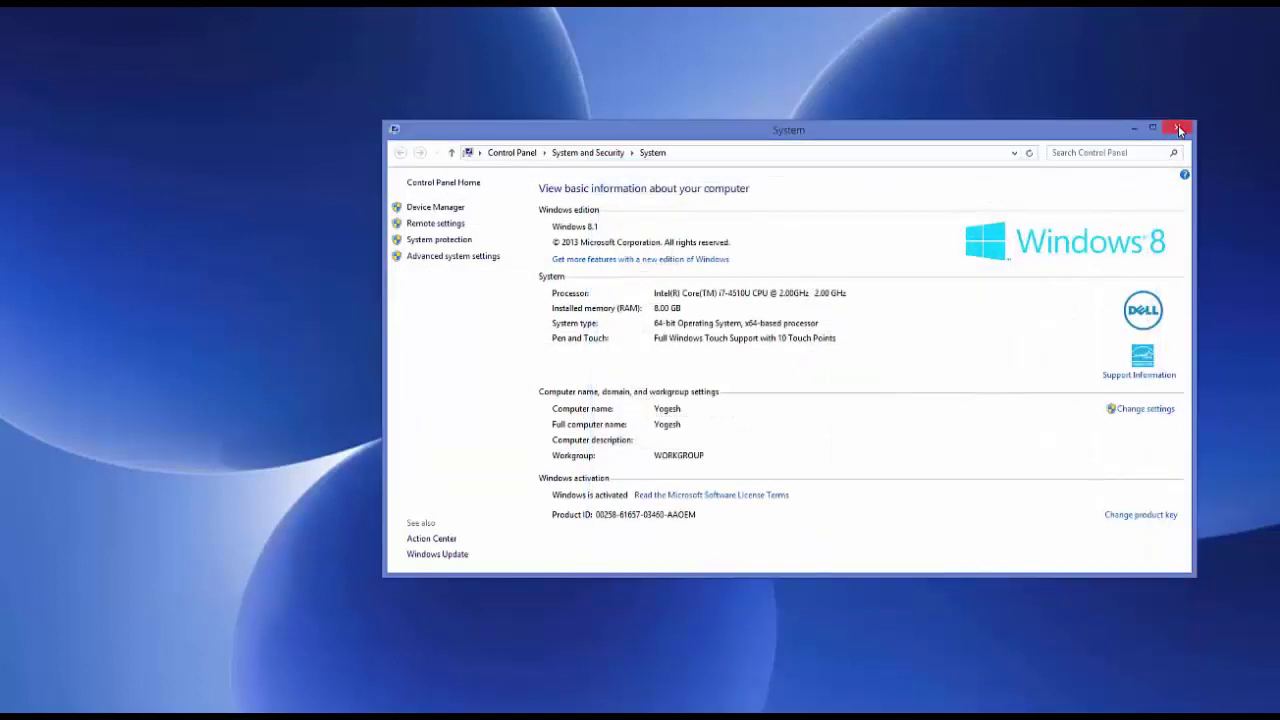
left_click(1179, 130)
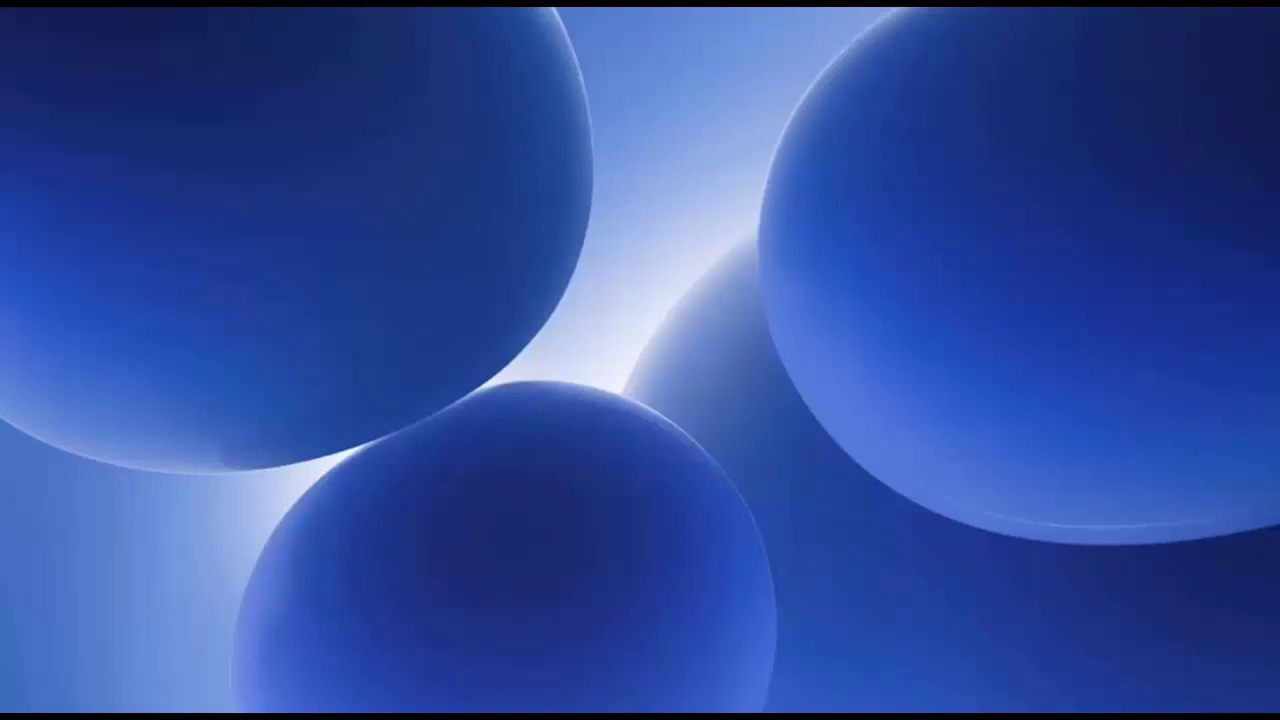
Step: Search Firefox for 'download maven' and open the Maven – Download Apache Maven page
left_click(388, 636)
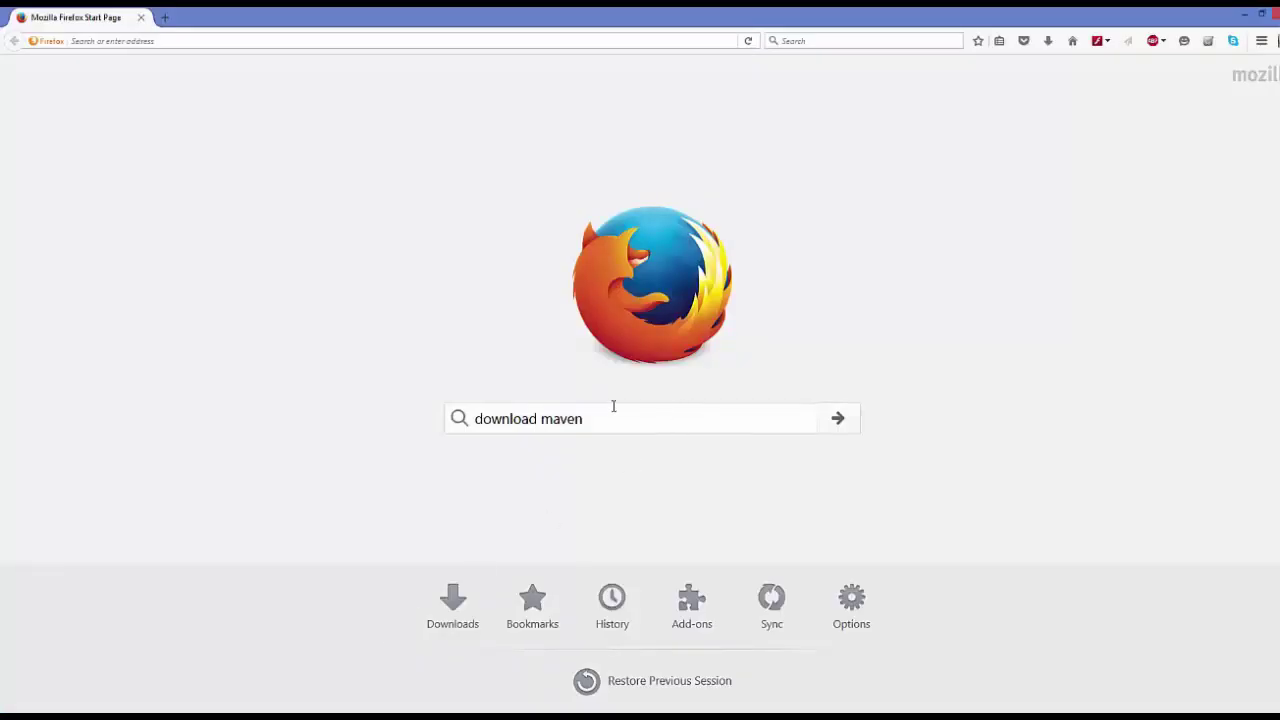
left_click(622, 418)
key("Return")
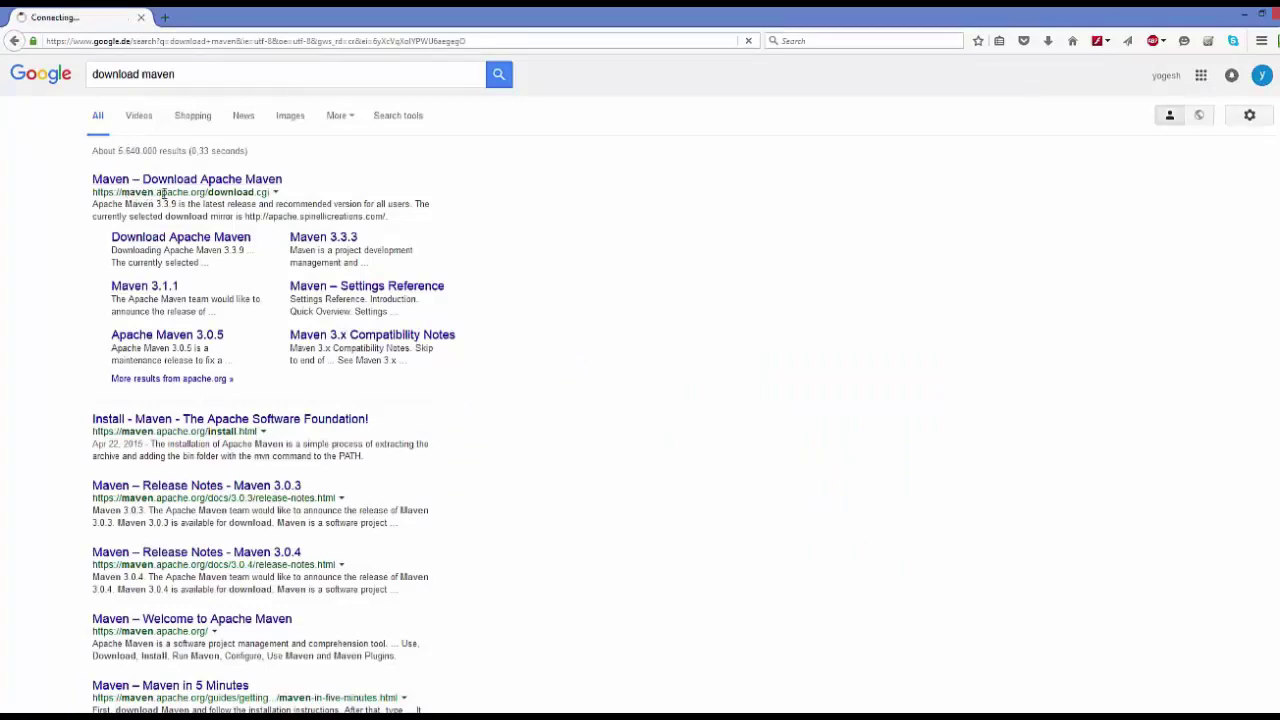
left_click(226, 184)
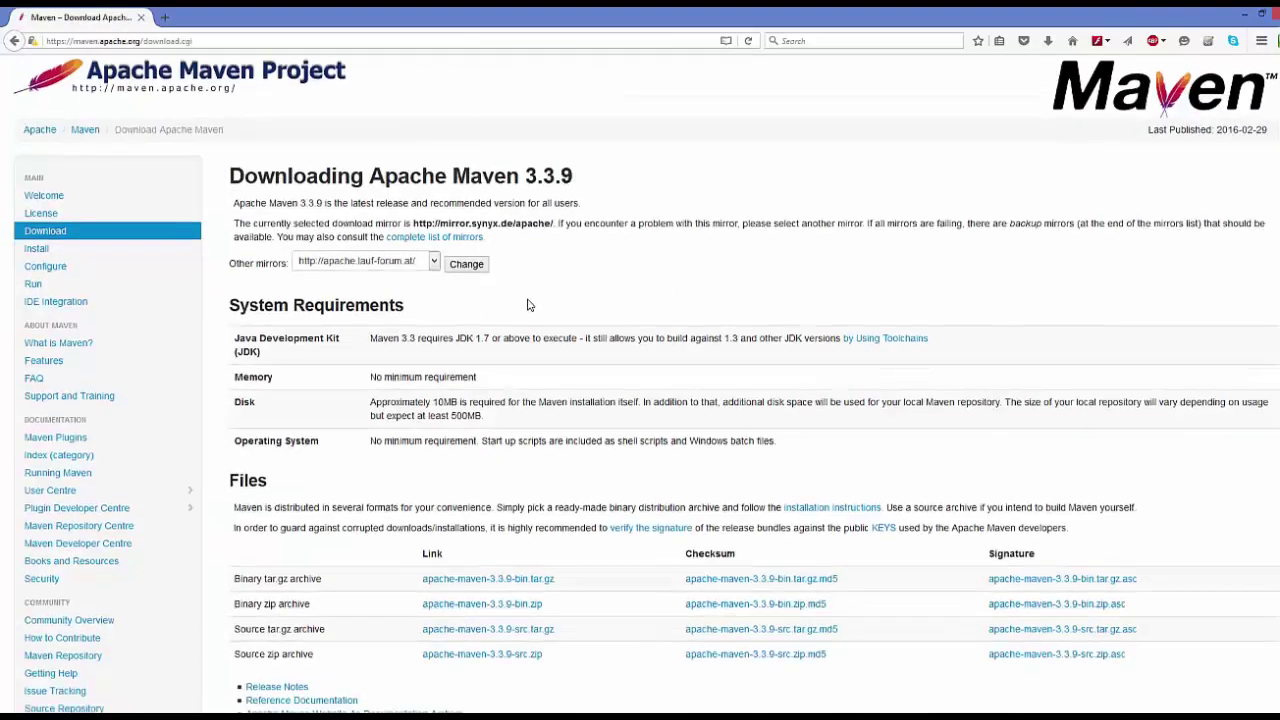
Step: Download apache-maven-3.3.9-bin.zip from the page, choosing Save File
scroll(491, 296, "down", 2)
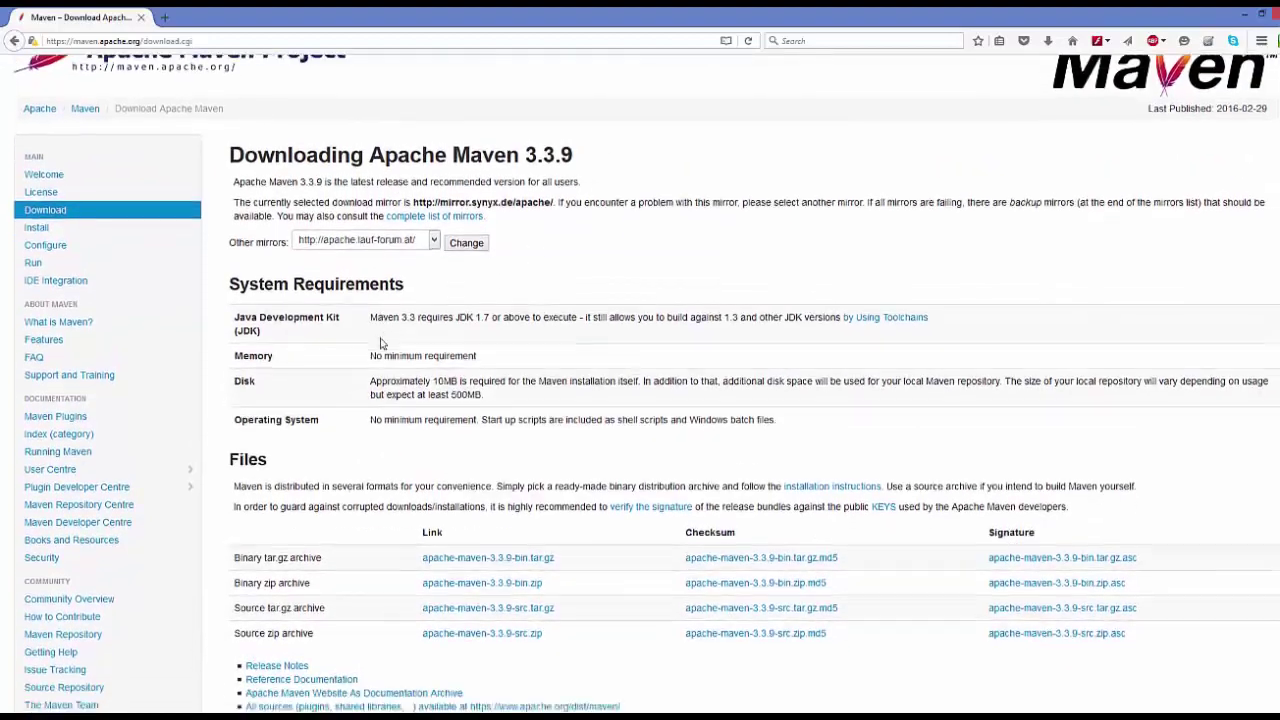
scroll(495, 596, "up", 2)
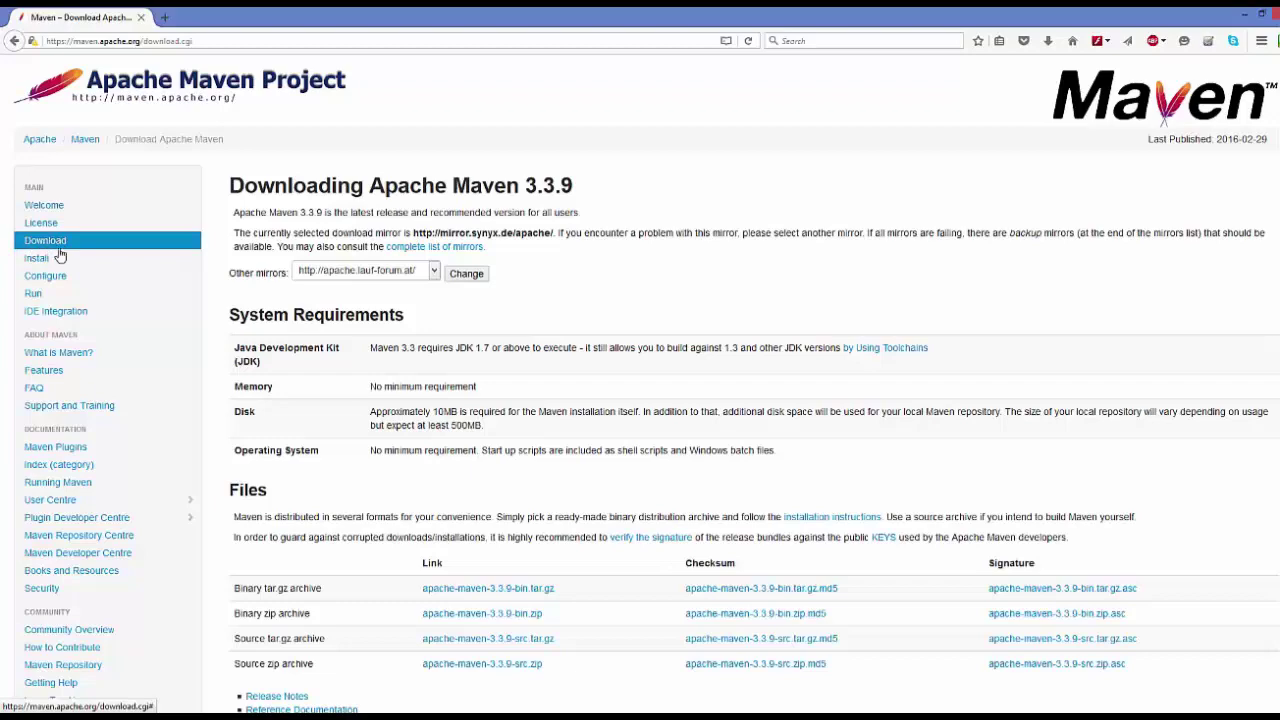
scroll(547, 412, "down", 1)
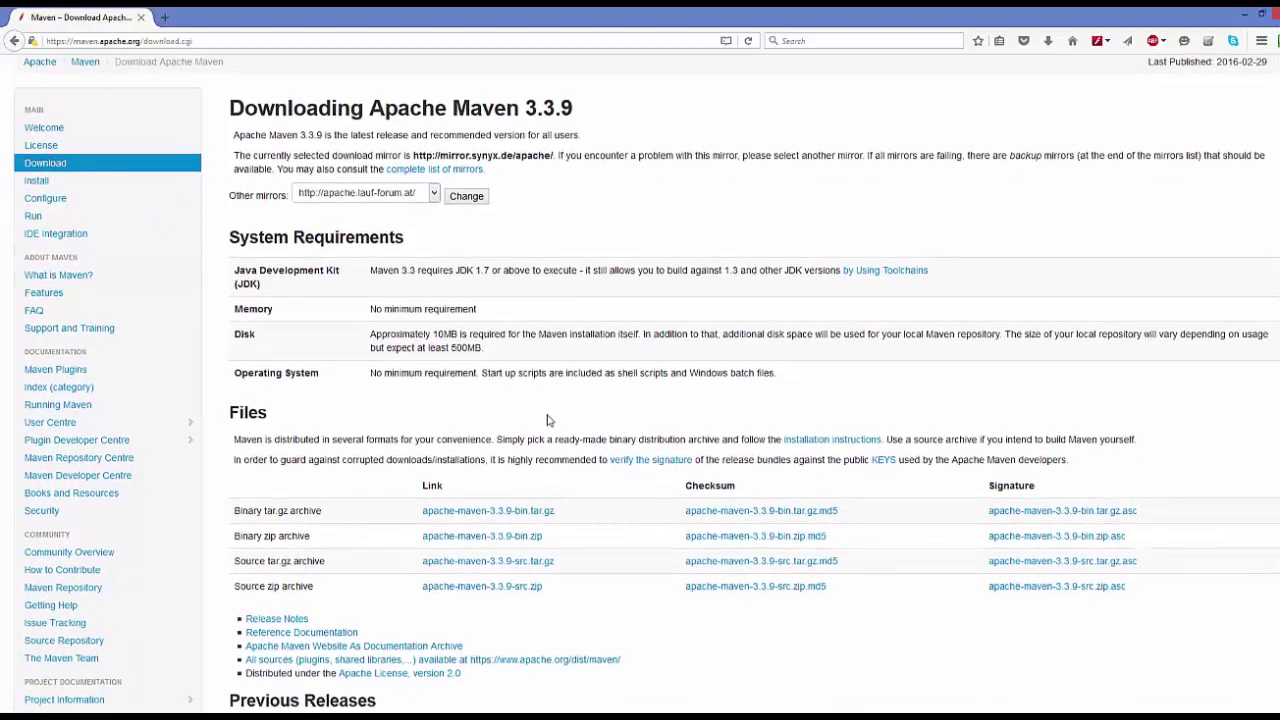
scroll(548, 420, "down", 1)
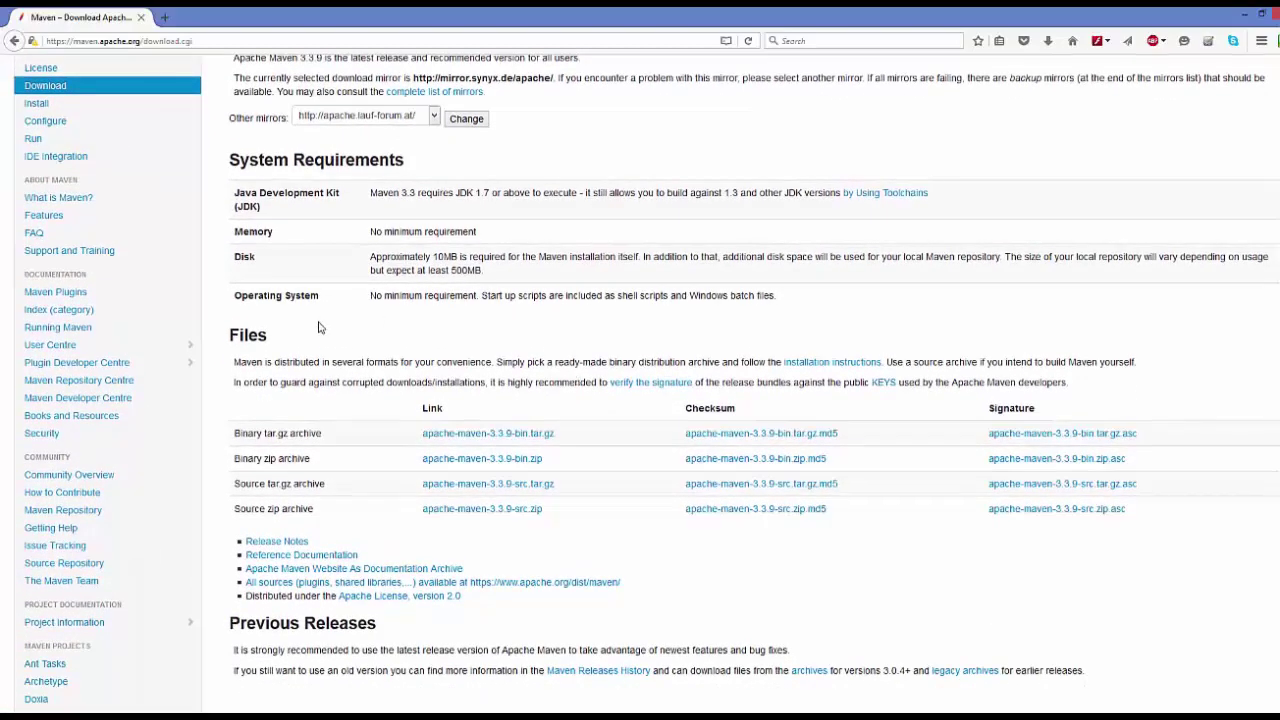
left_click(489, 462)
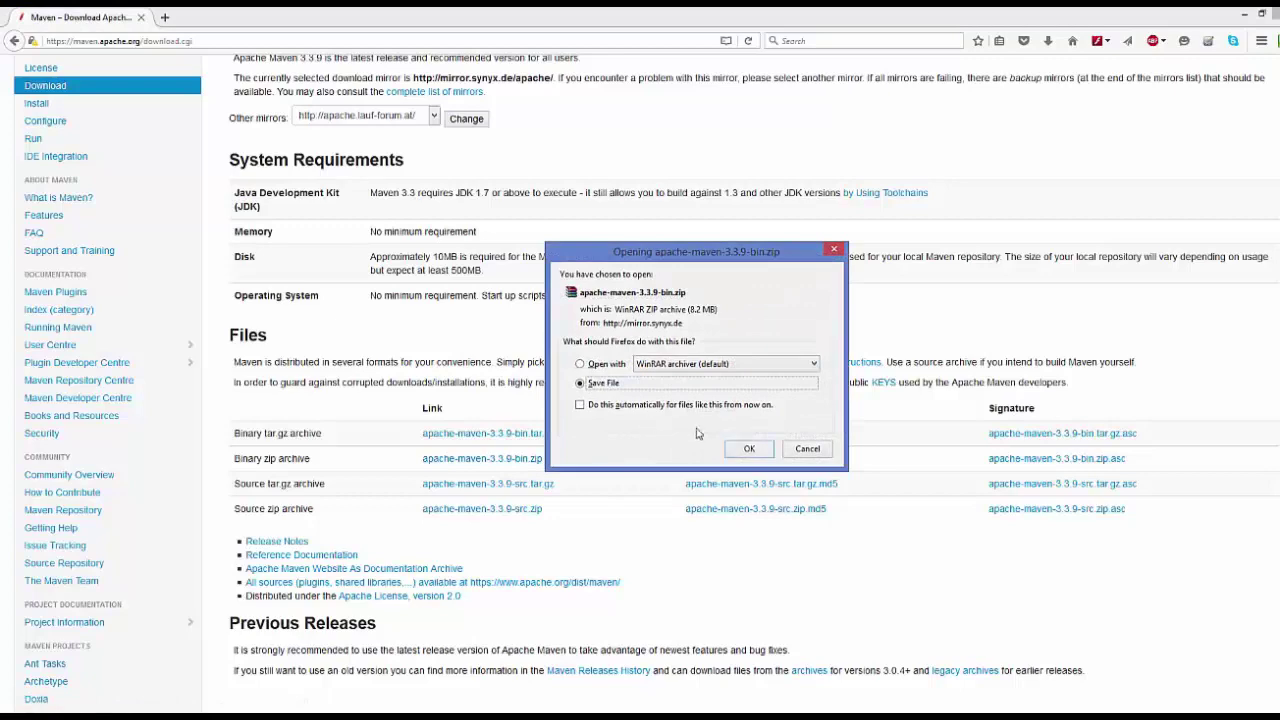
left_click(746, 450)
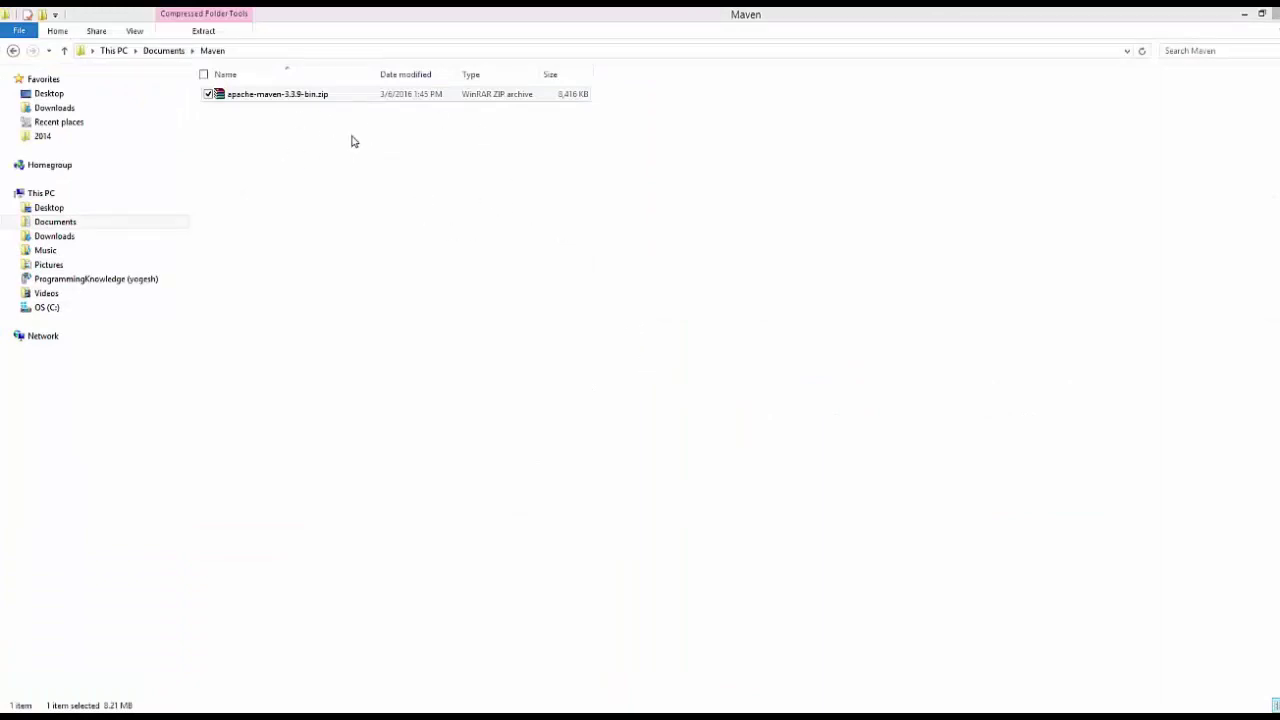
Step: Open apache-maven-3.3.9-bin.zip in WinRAR and extract it to OS (C:)
left_click(314, 99)
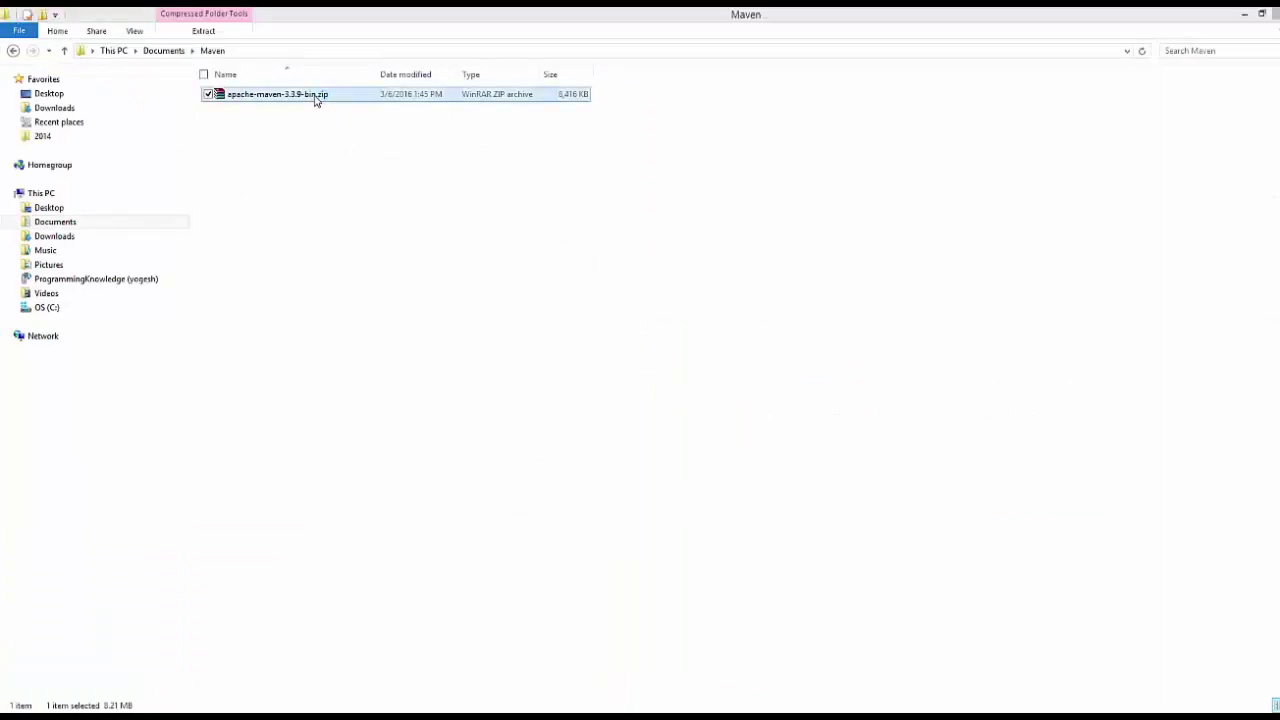
double_click(314, 96)
left_click(899, 153)
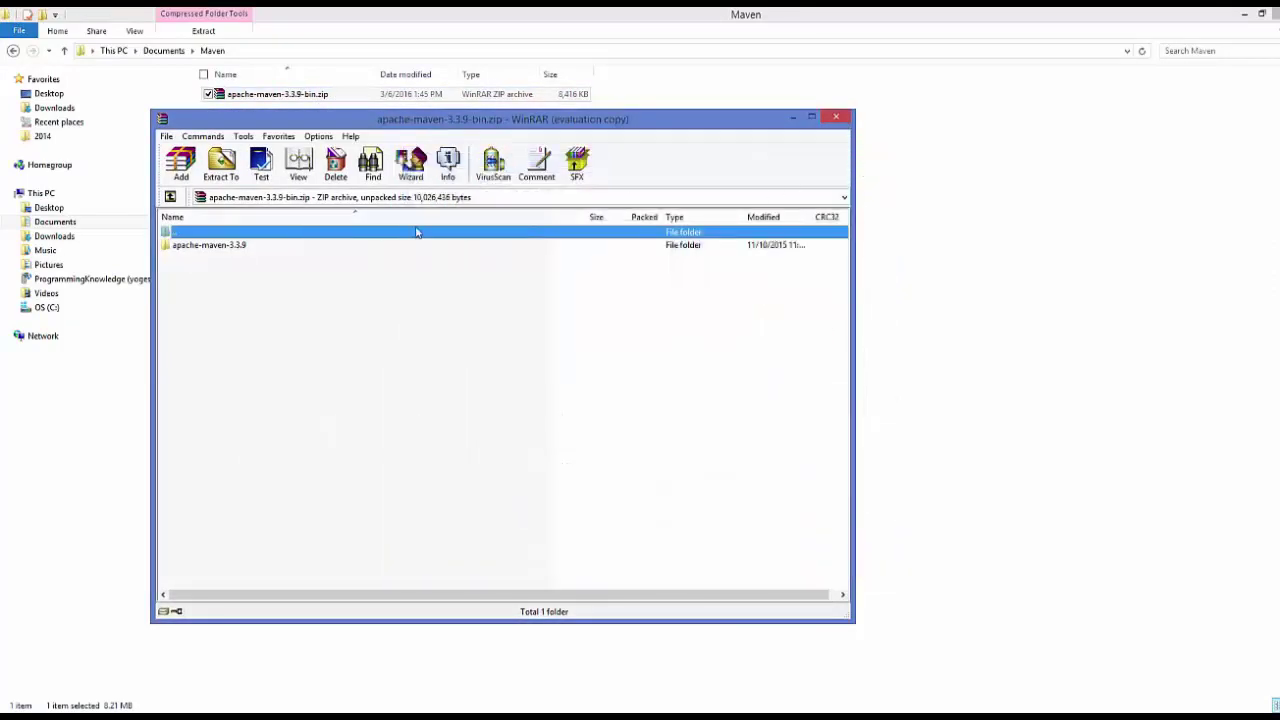
left_click(221, 163)
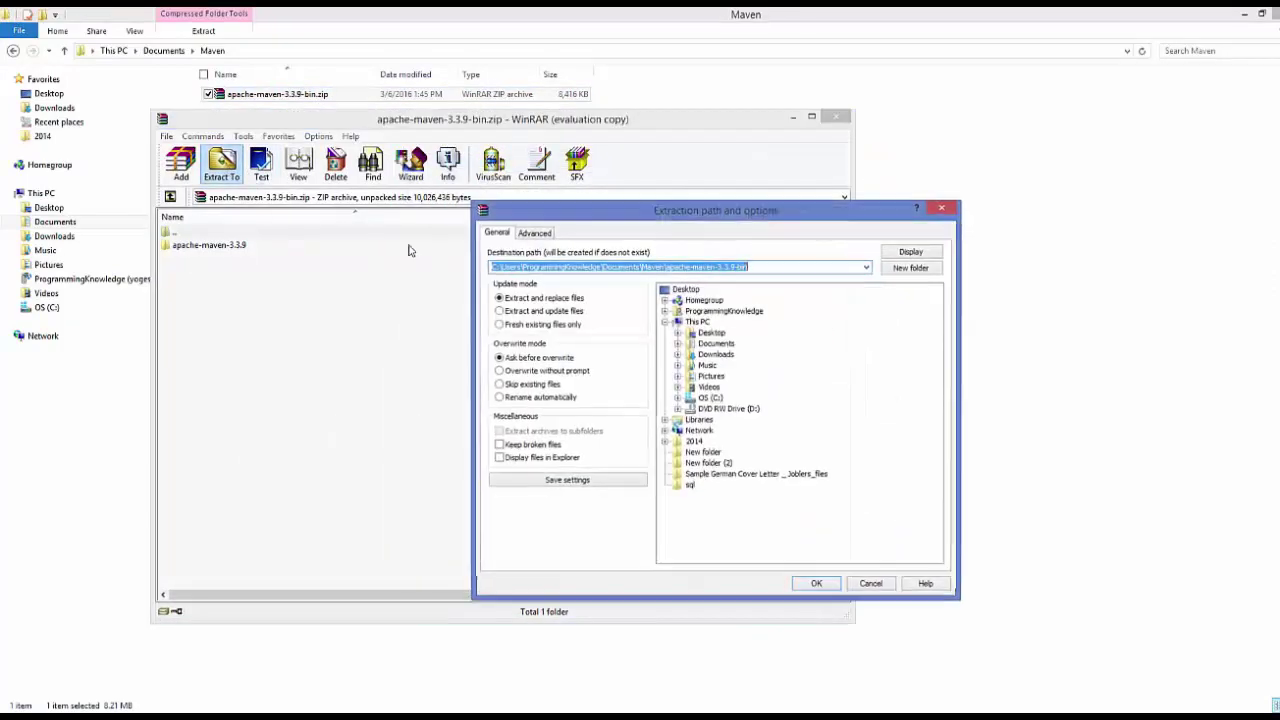
left_click(704, 400)
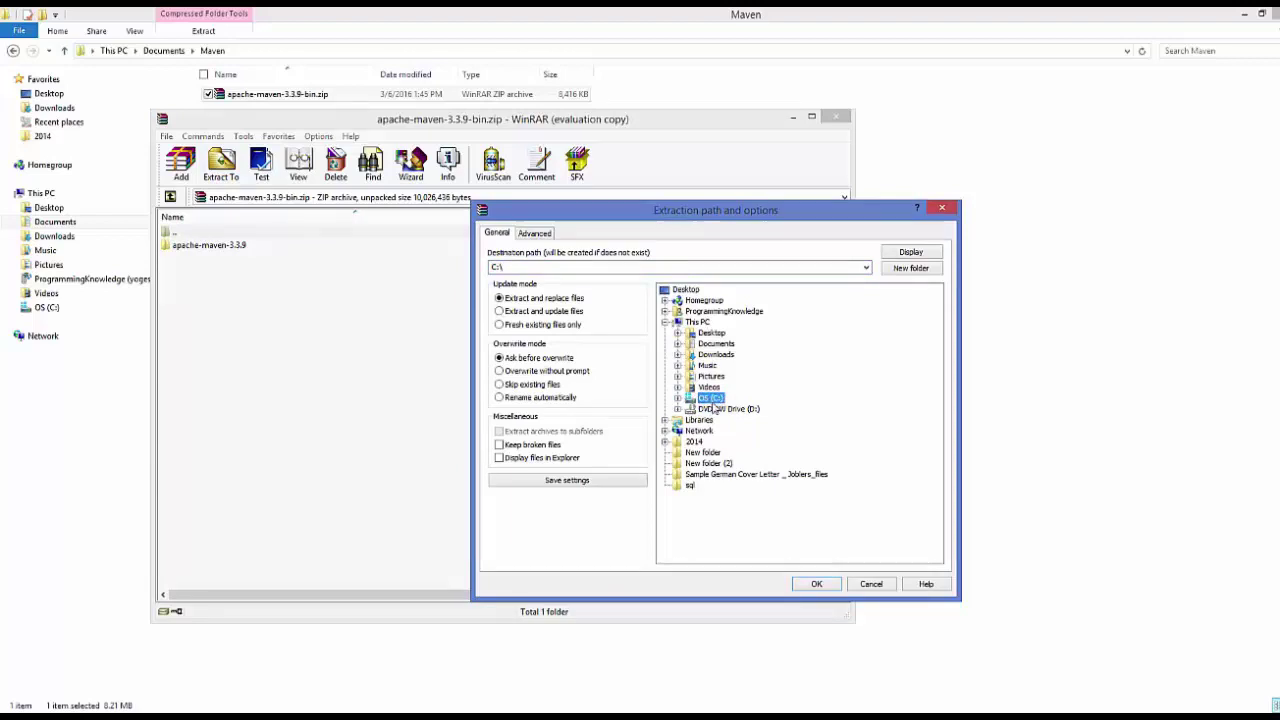
left_click(816, 584)
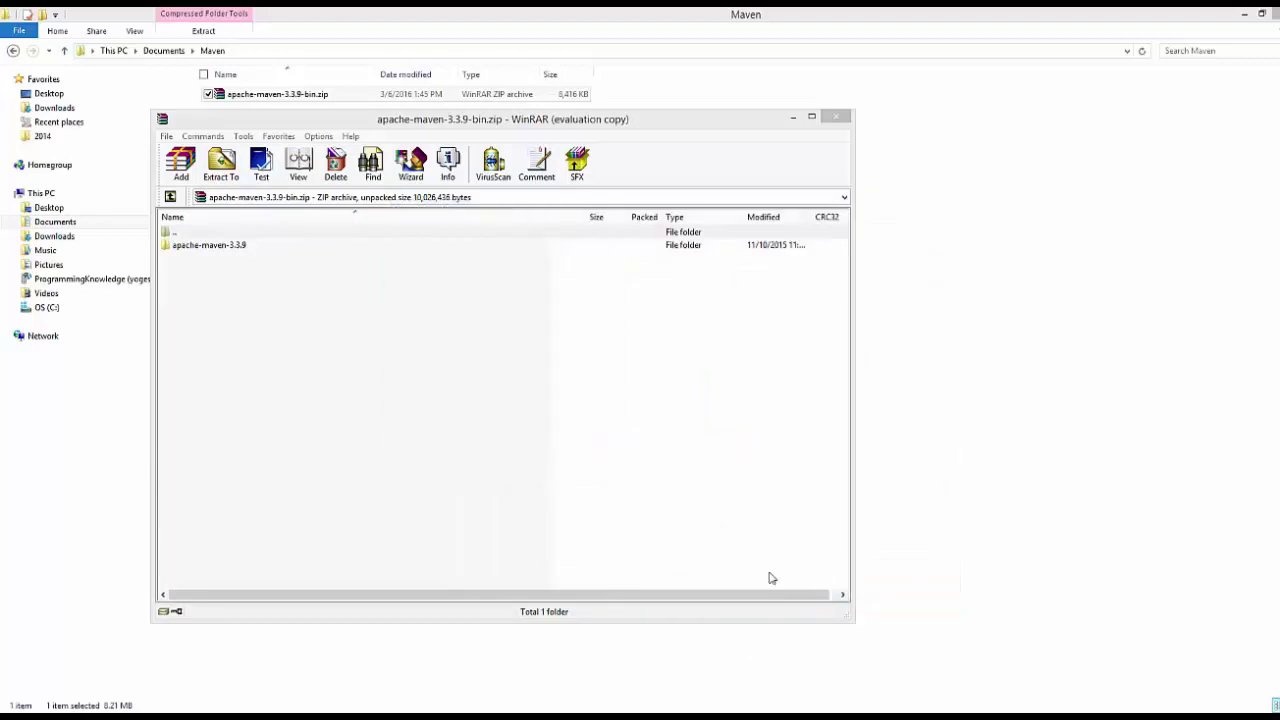
Step: Minimize WinRAR and browse File Explorer to C:\apache-maven-3.3.9\bin
left_click(792, 118)
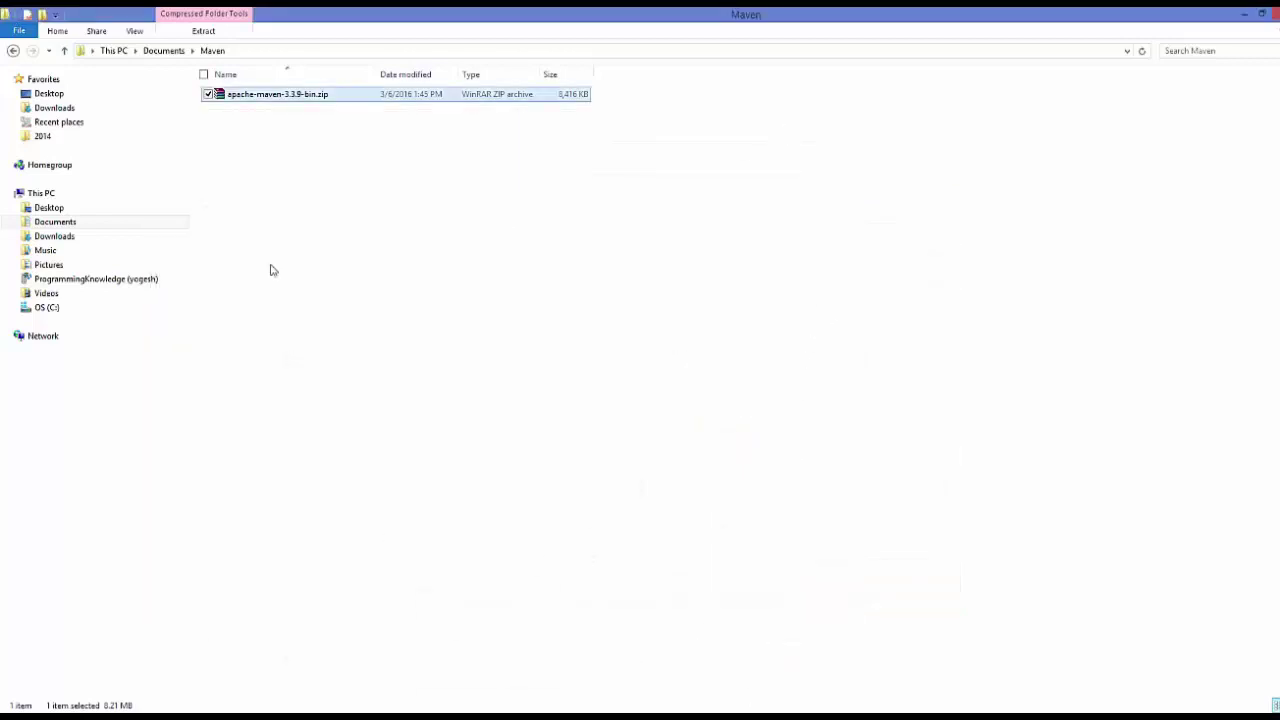
left_click(57, 310)
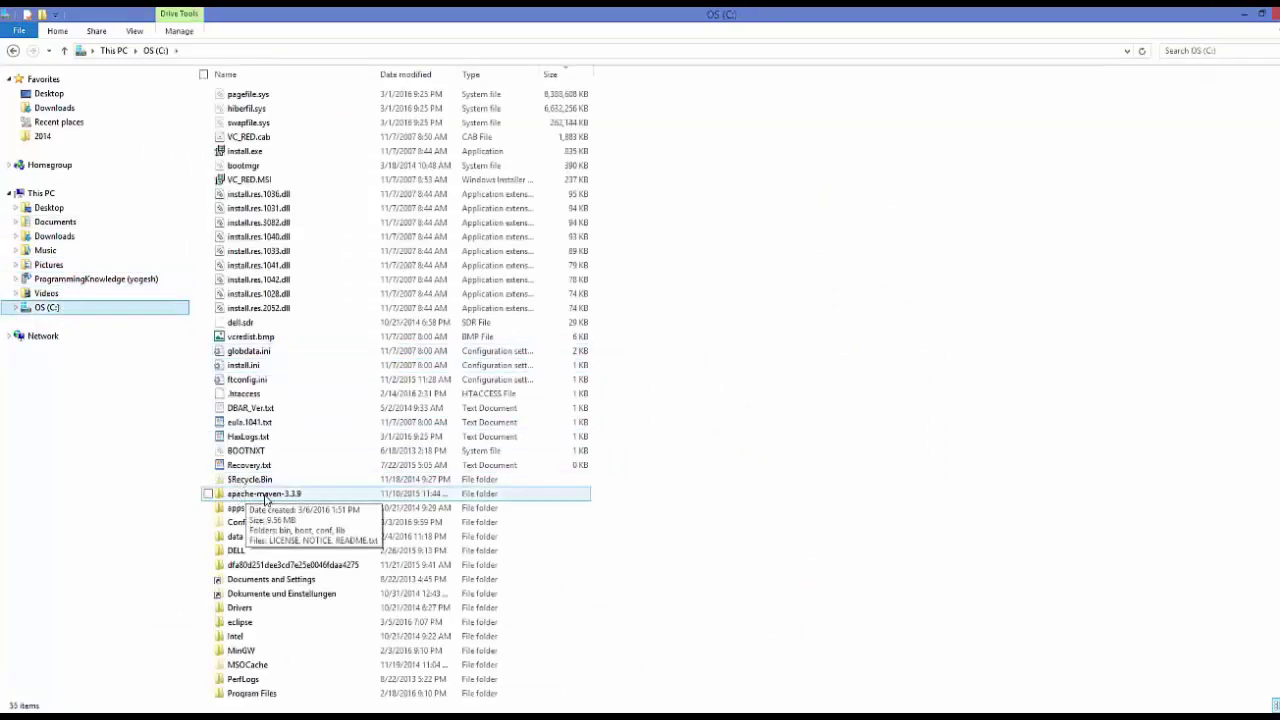
double_click(262, 495)
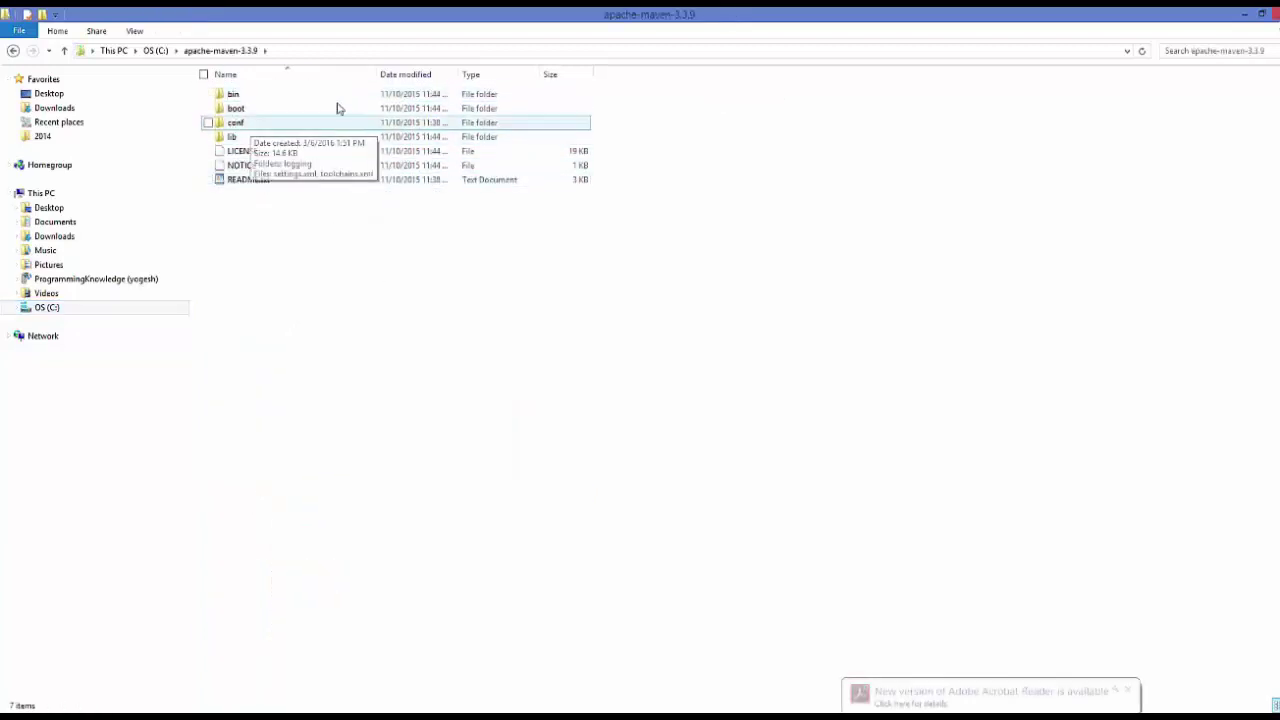
double_click(236, 96)
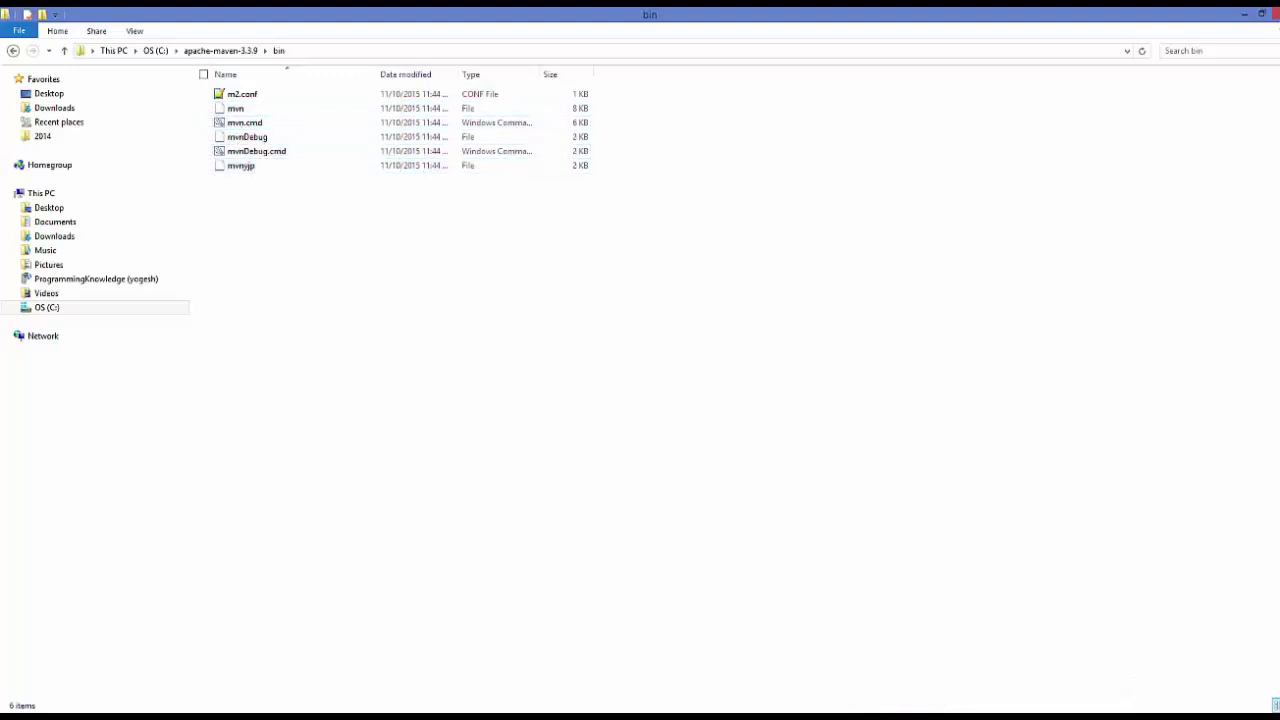
Step: Search 'sy' to reach System, then open Advanced system settings' Environment Variables dialog
mouse_move(1278, 612)
left_click(1277, 360)
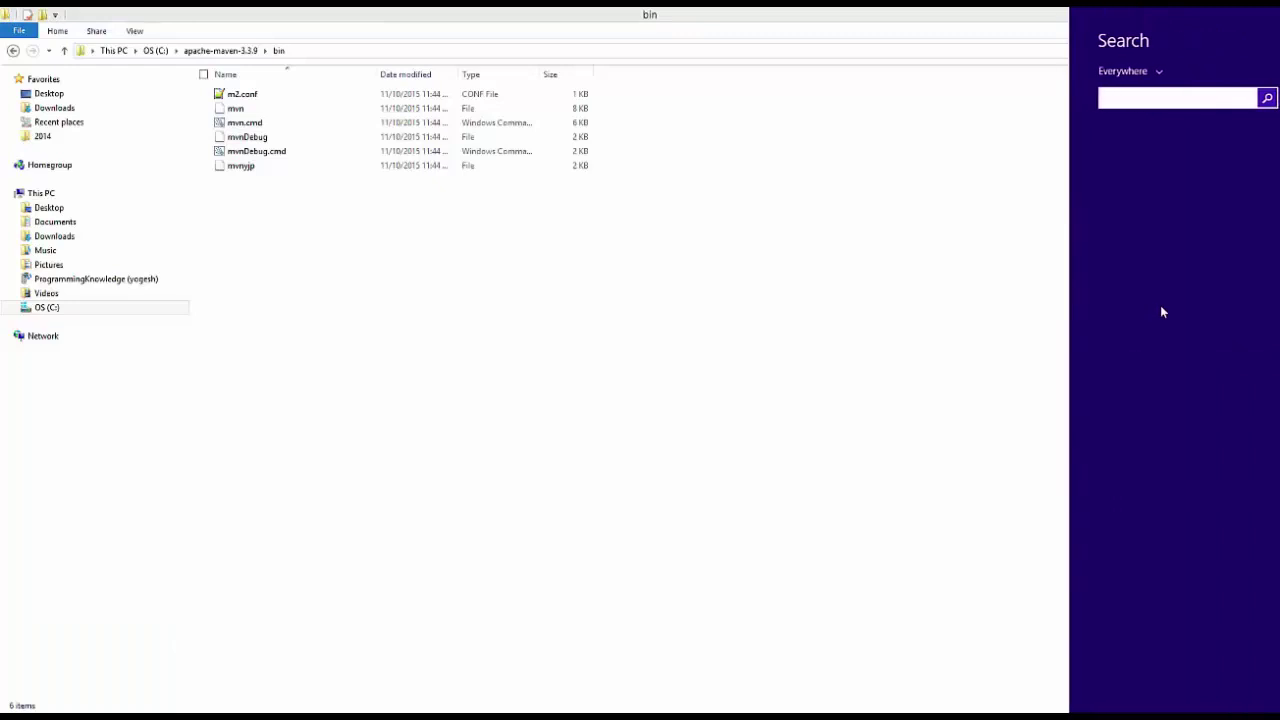
type("sy")
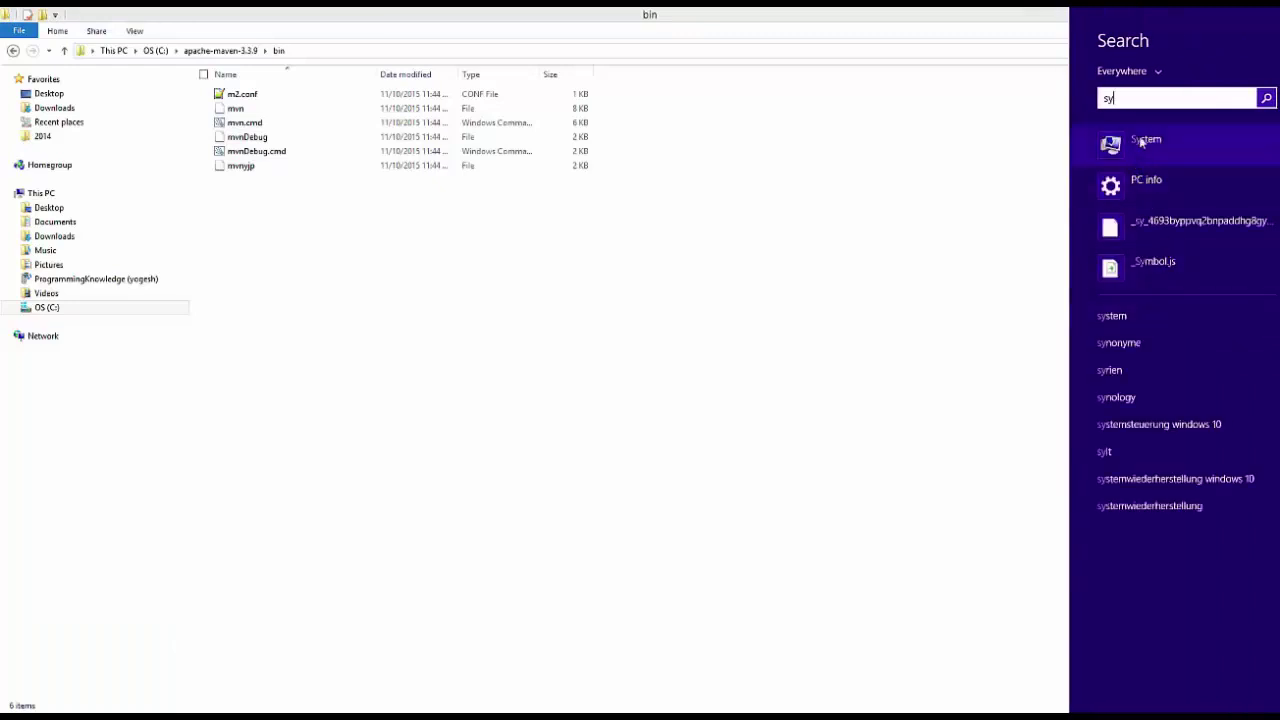
left_click(1138, 138)
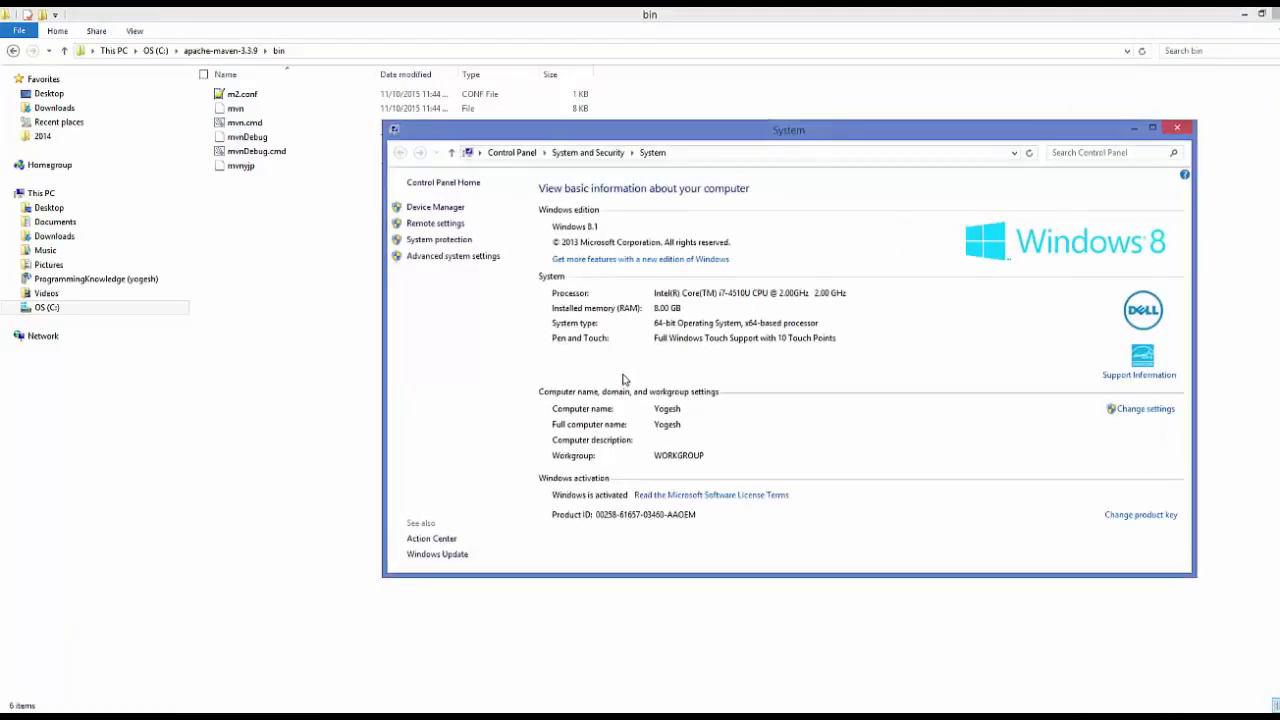
left_click(444, 262)
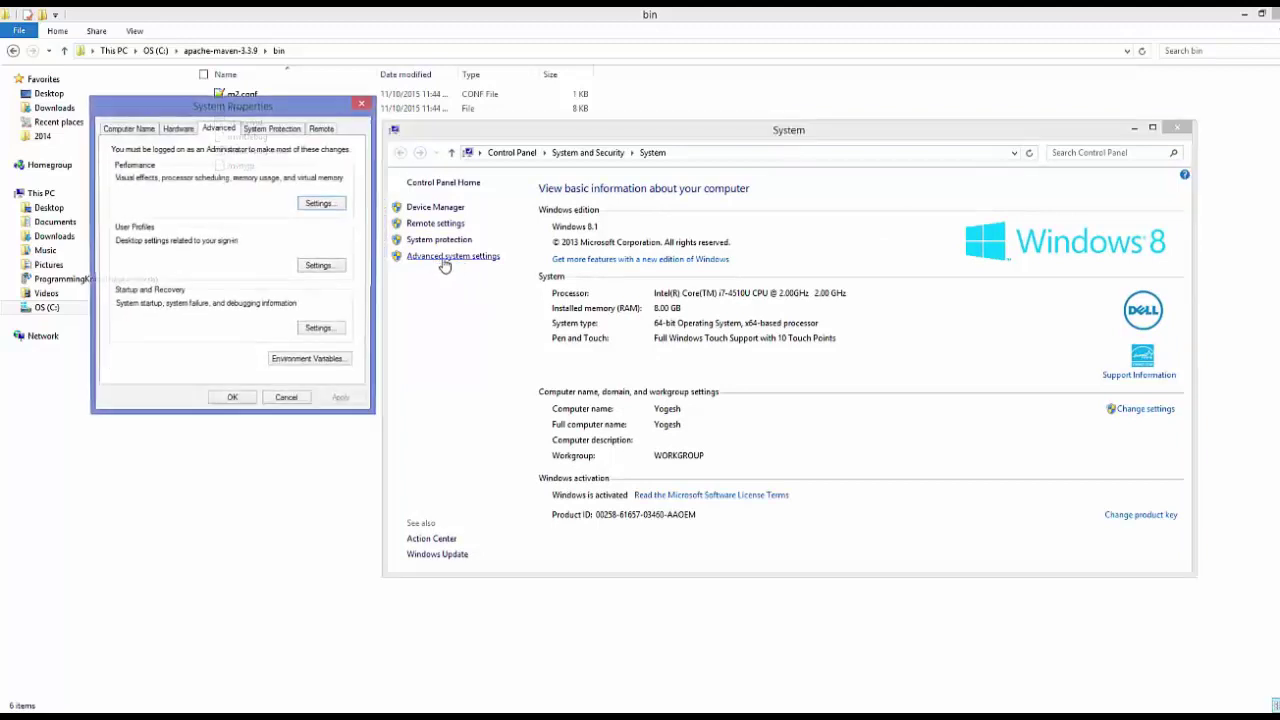
left_click_drag(300, 110, 726, 167)
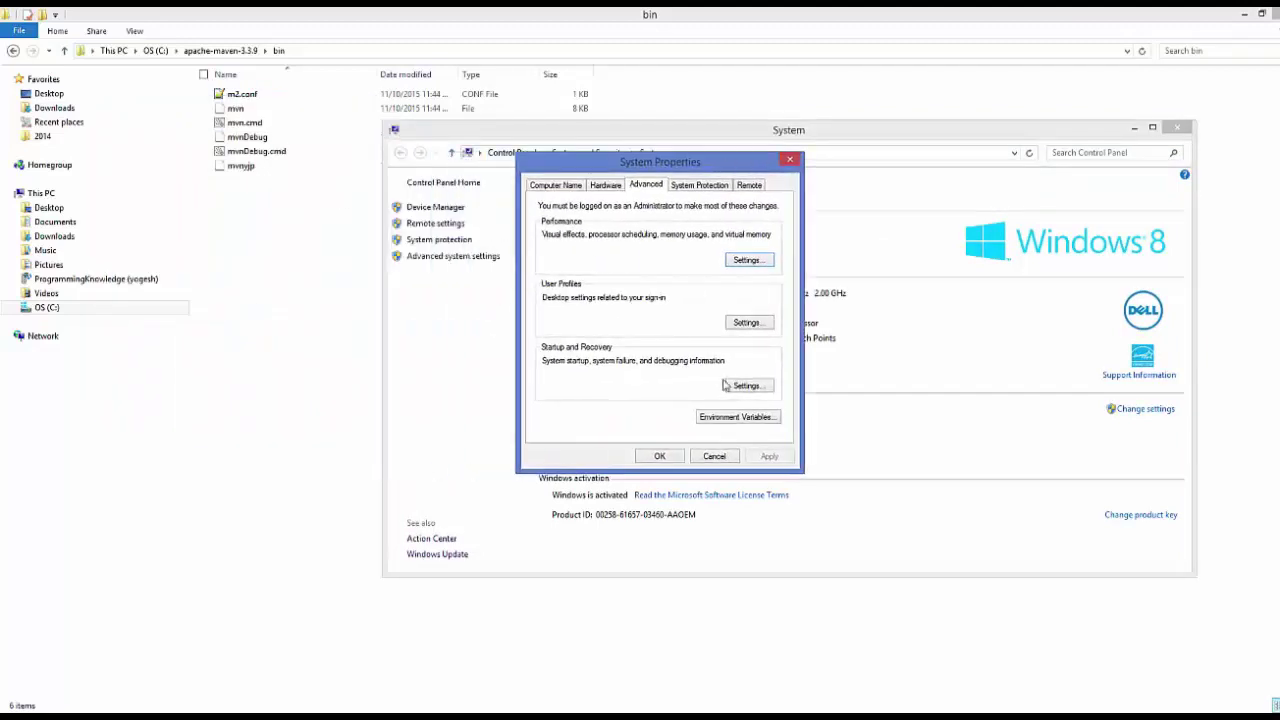
left_click(737, 417)
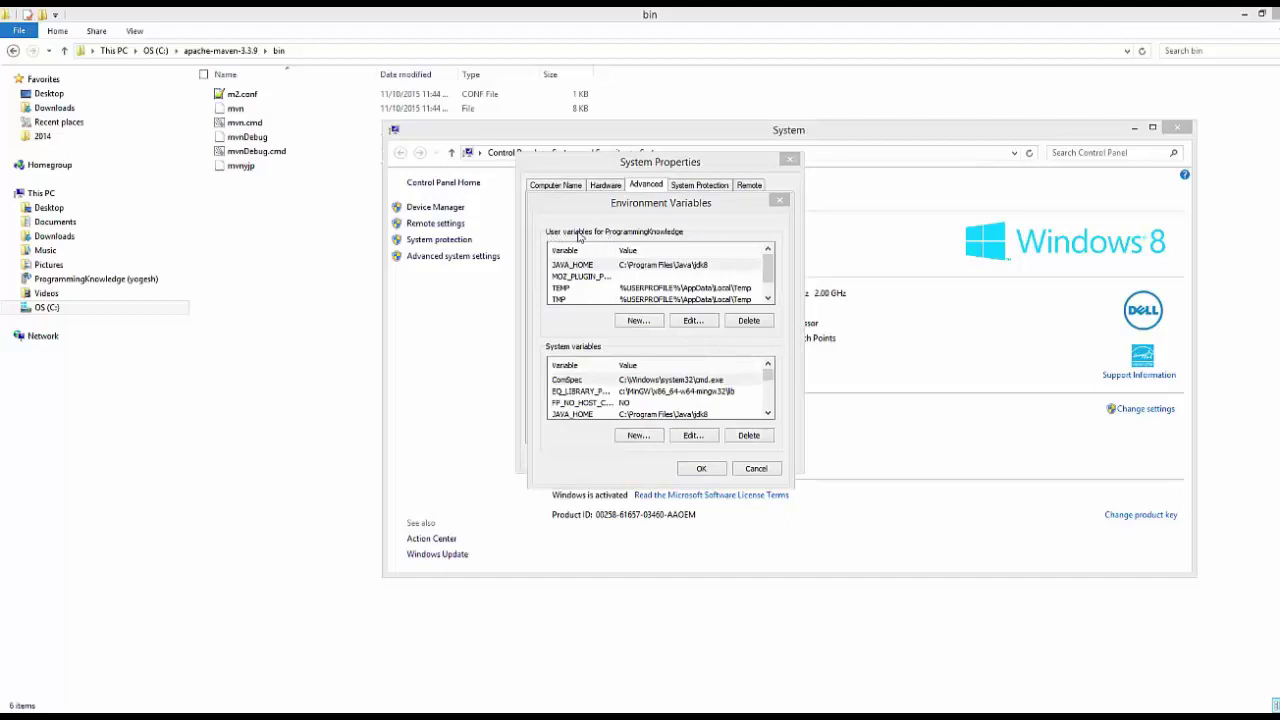
Step: Create user variable M2_HOME, pasting C:\apache-maven-3.3.9 copied from Explorer's address bar
left_click(637, 322)
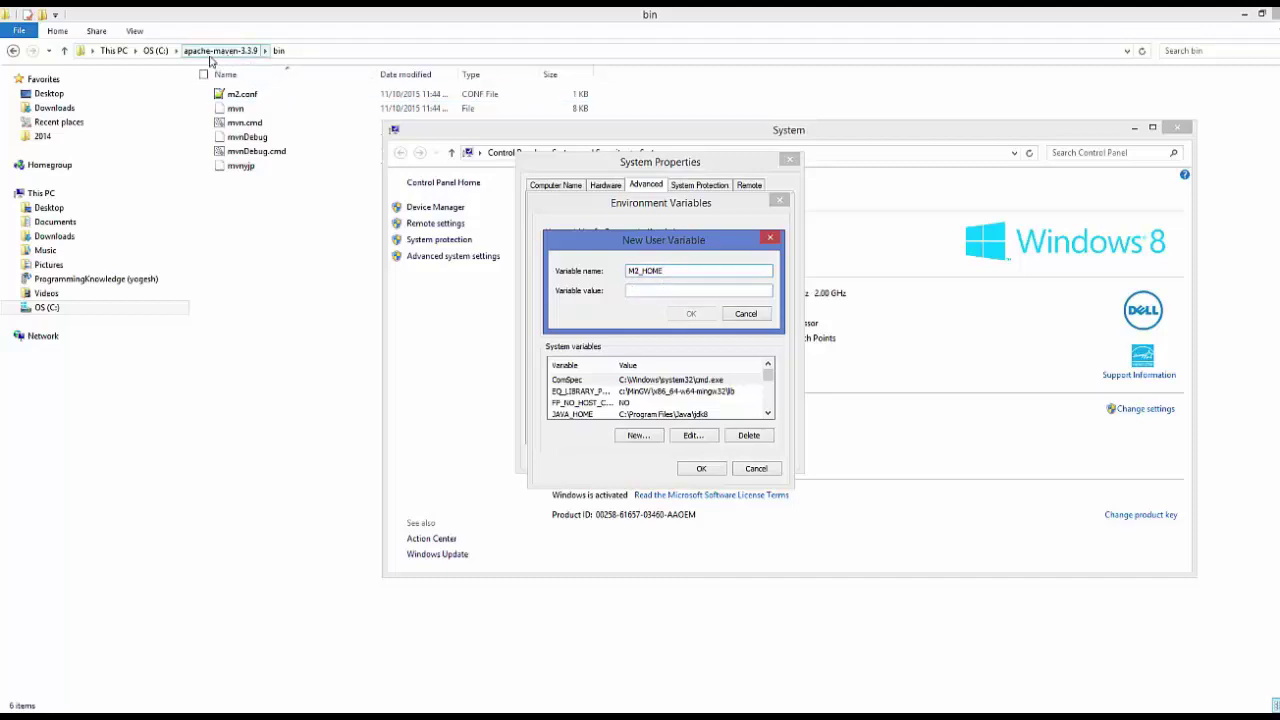
left_click(220, 51)
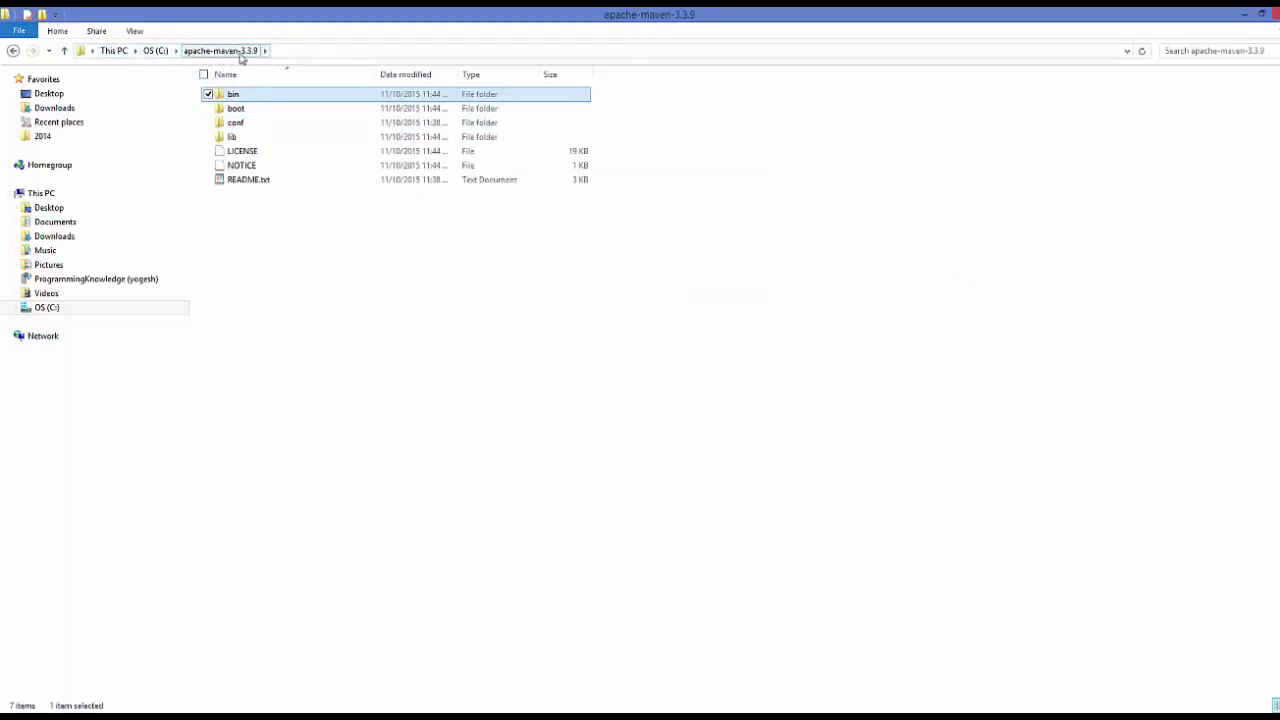
left_click(302, 54)
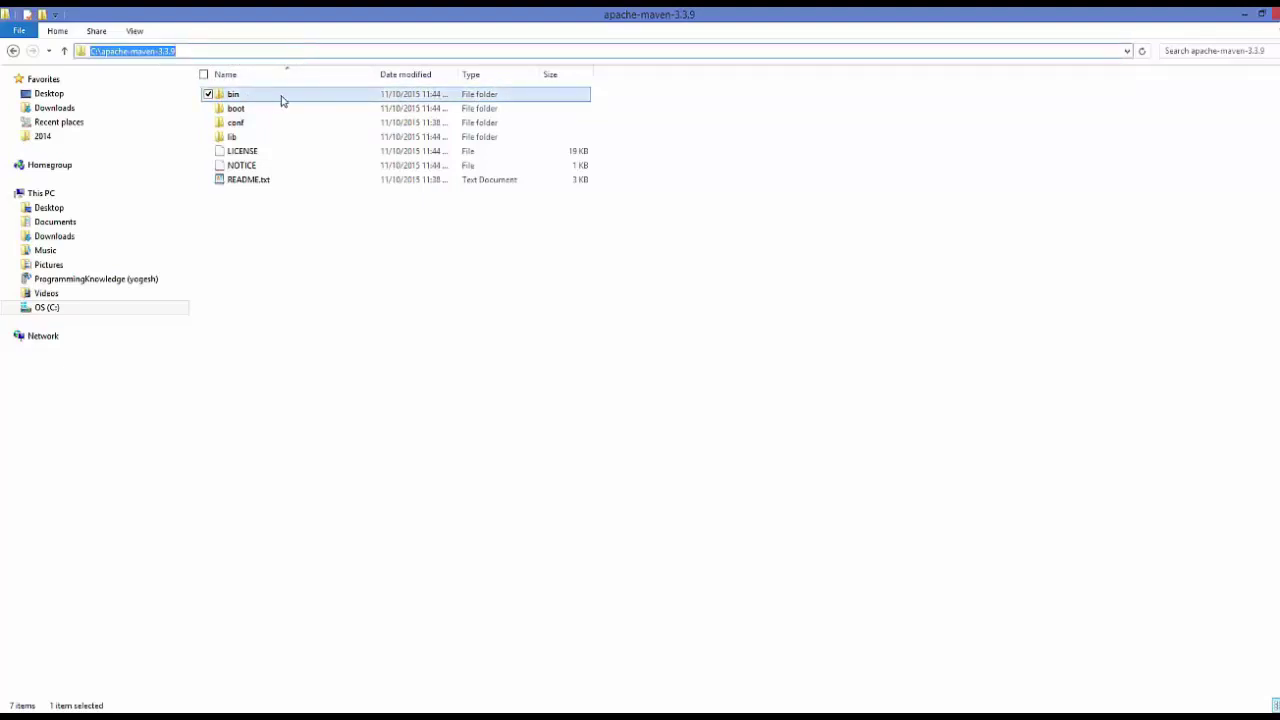
left_click(237, 53)
left_click_drag(180, 52, 87, 48)
key("ctrl+c")
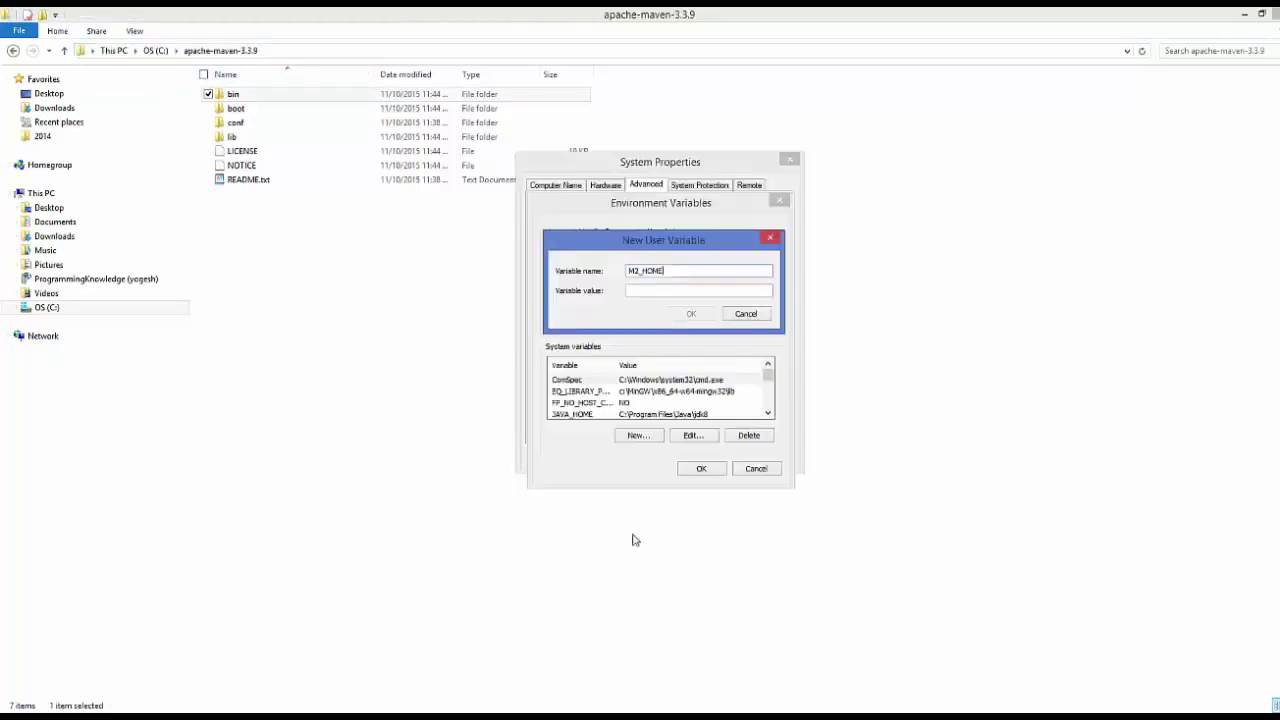
left_click(673, 290)
key("ctrl+v")
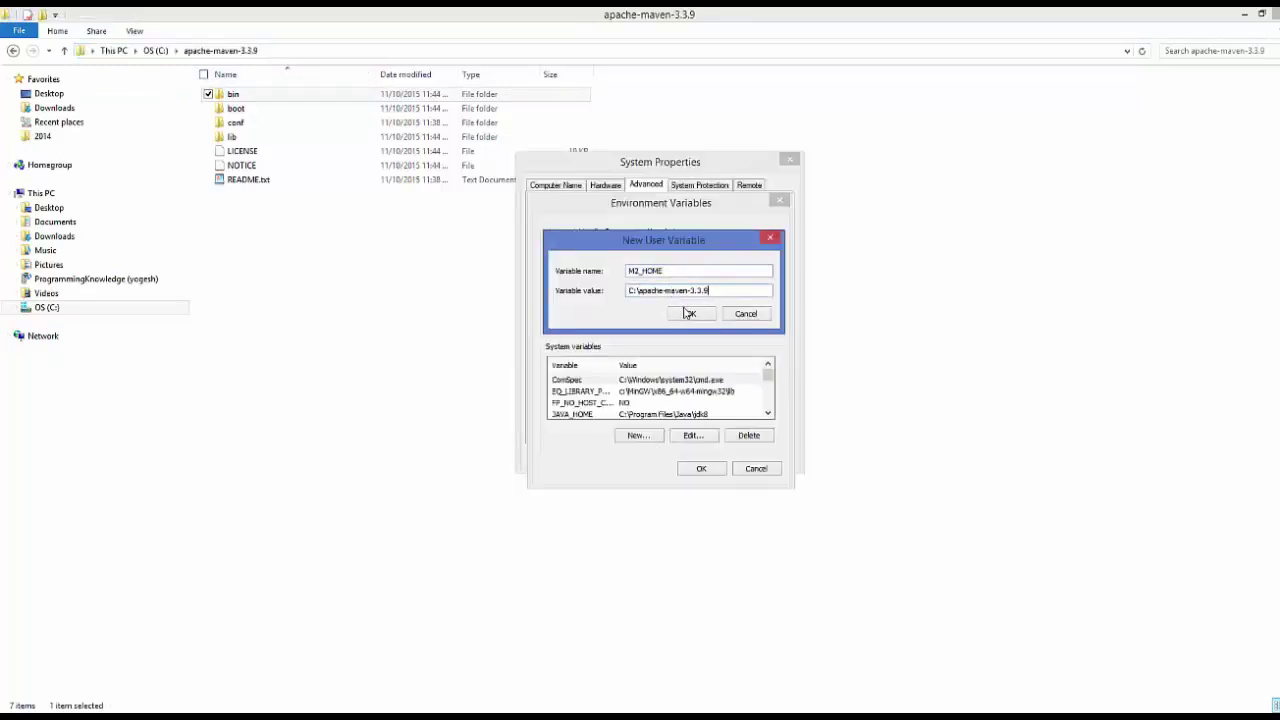
left_click(691, 314)
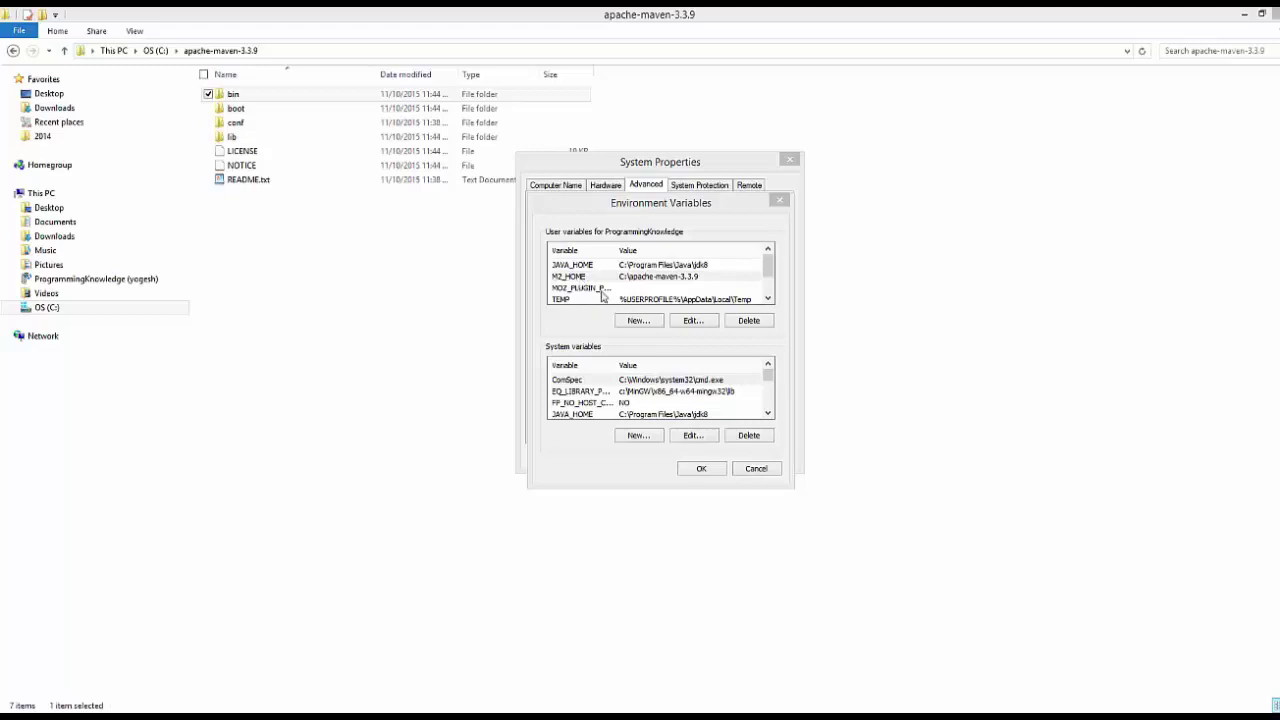
Step: Create user variable MAVEN_HOME with the pasted value C:\apache-maven-3.3.9
left_click(639, 321)
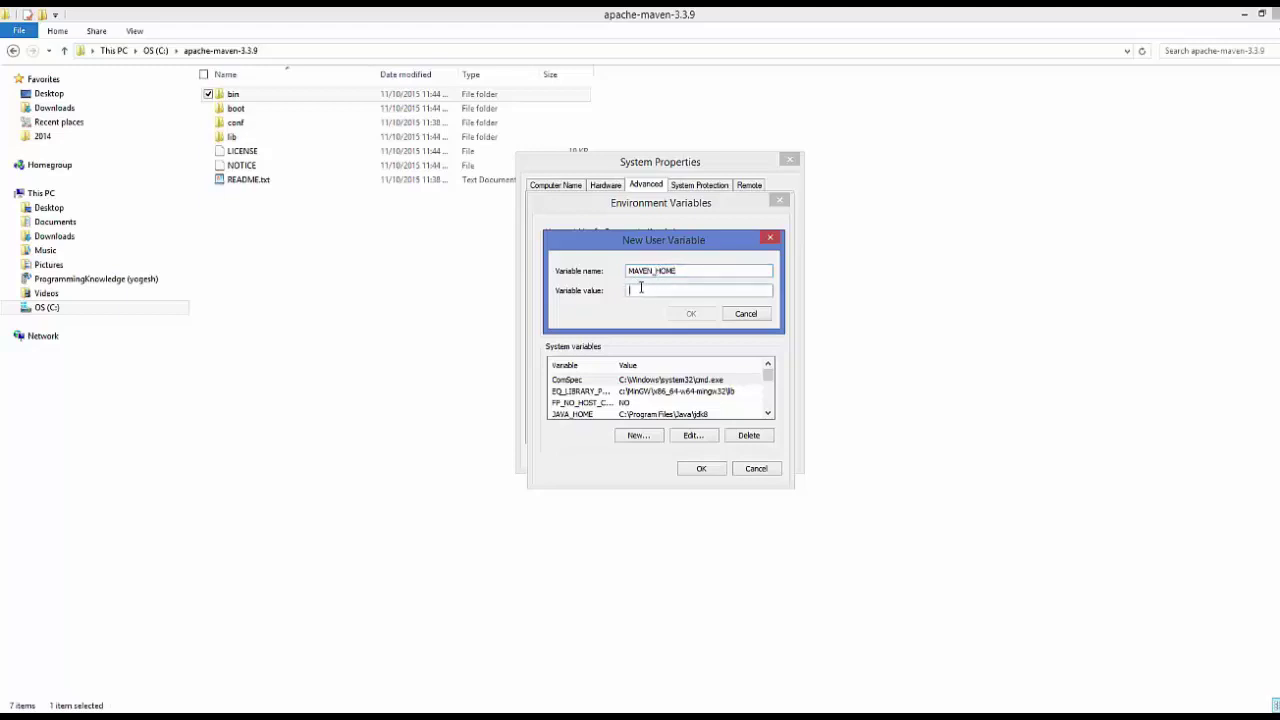
left_click(641, 288)
key("ctrl+v")
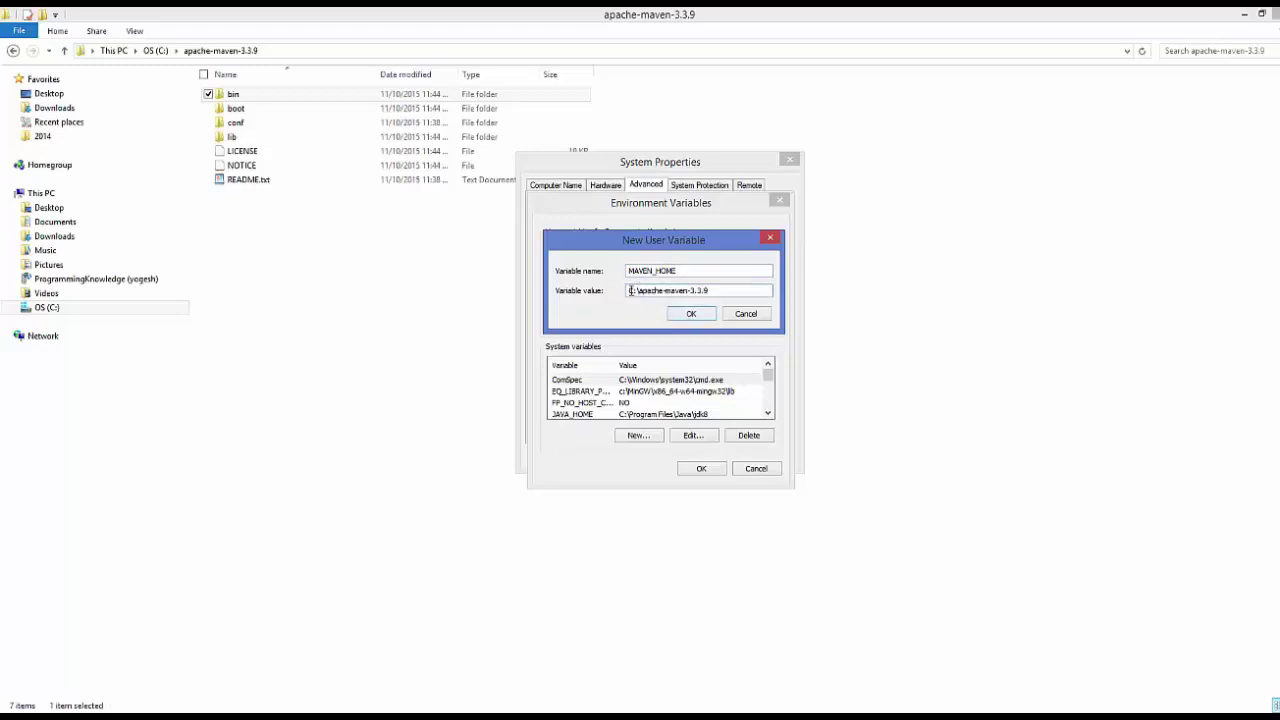
left_click(687, 315)
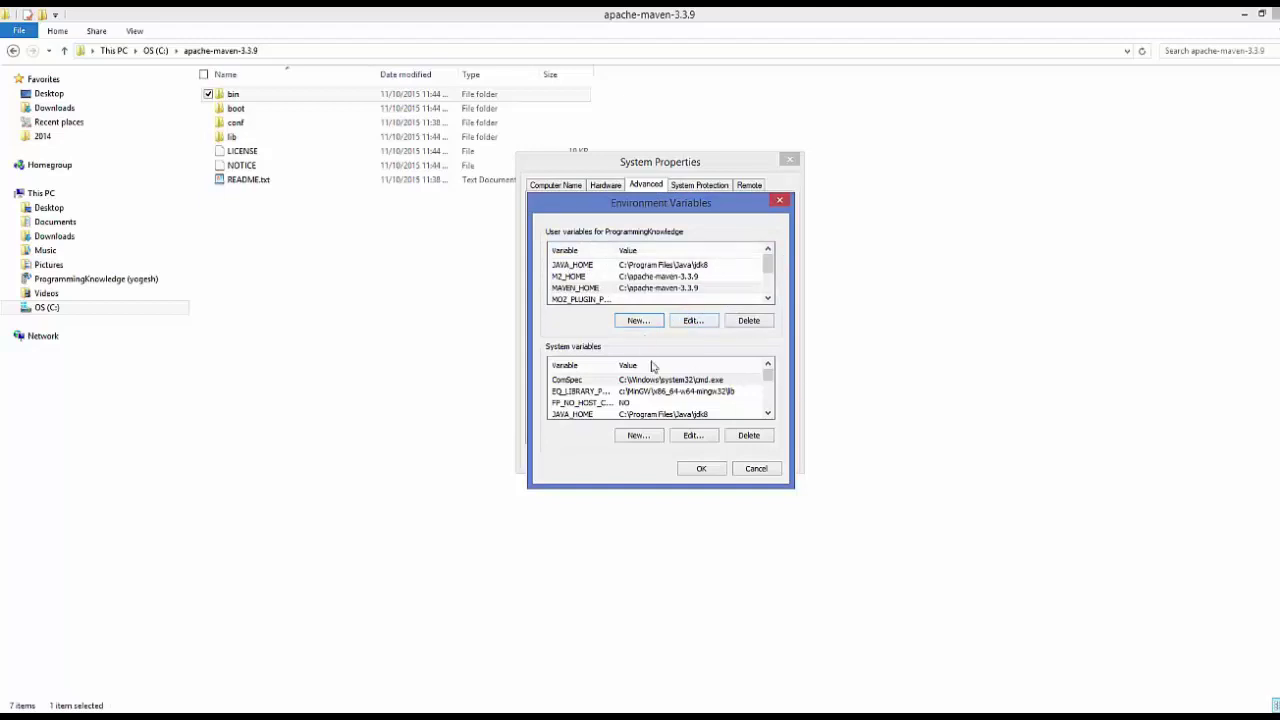
Step: Copy the C:\apache-maven-3.3.9\bin path from Explorer and return to Environment Variables
double_click(249, 97)
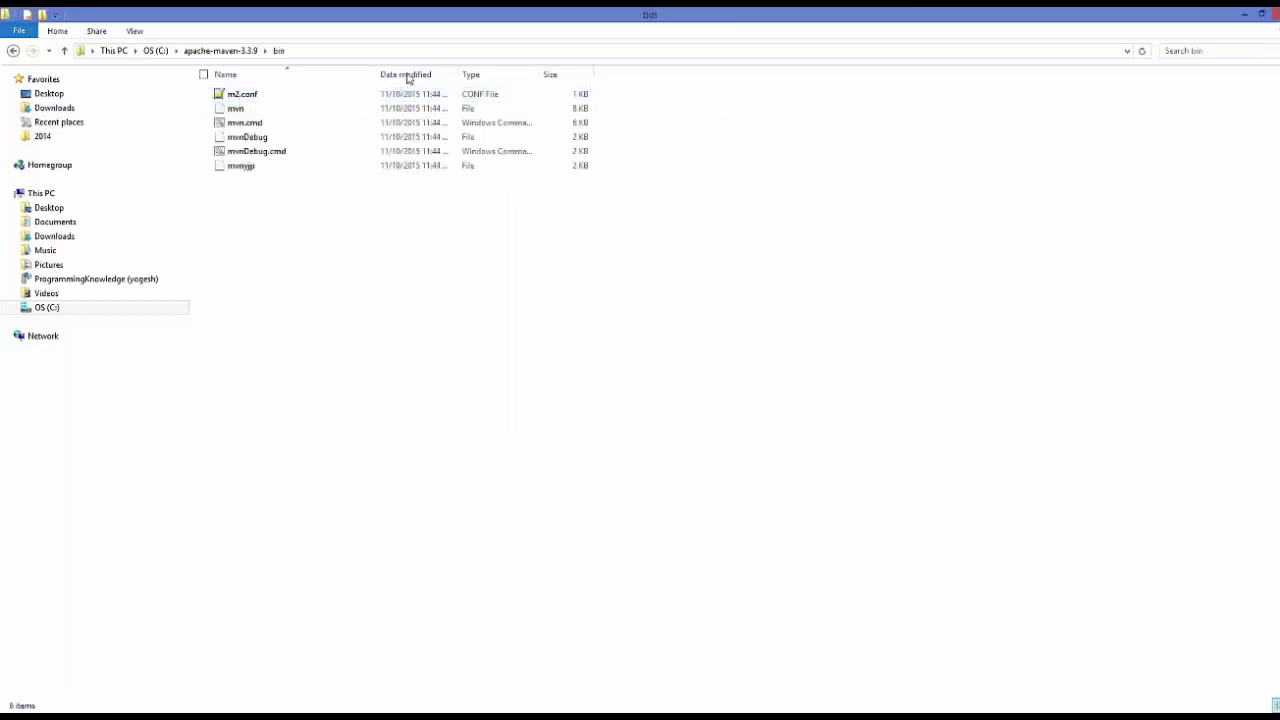
left_click(333, 54)
key("ctrl+c")
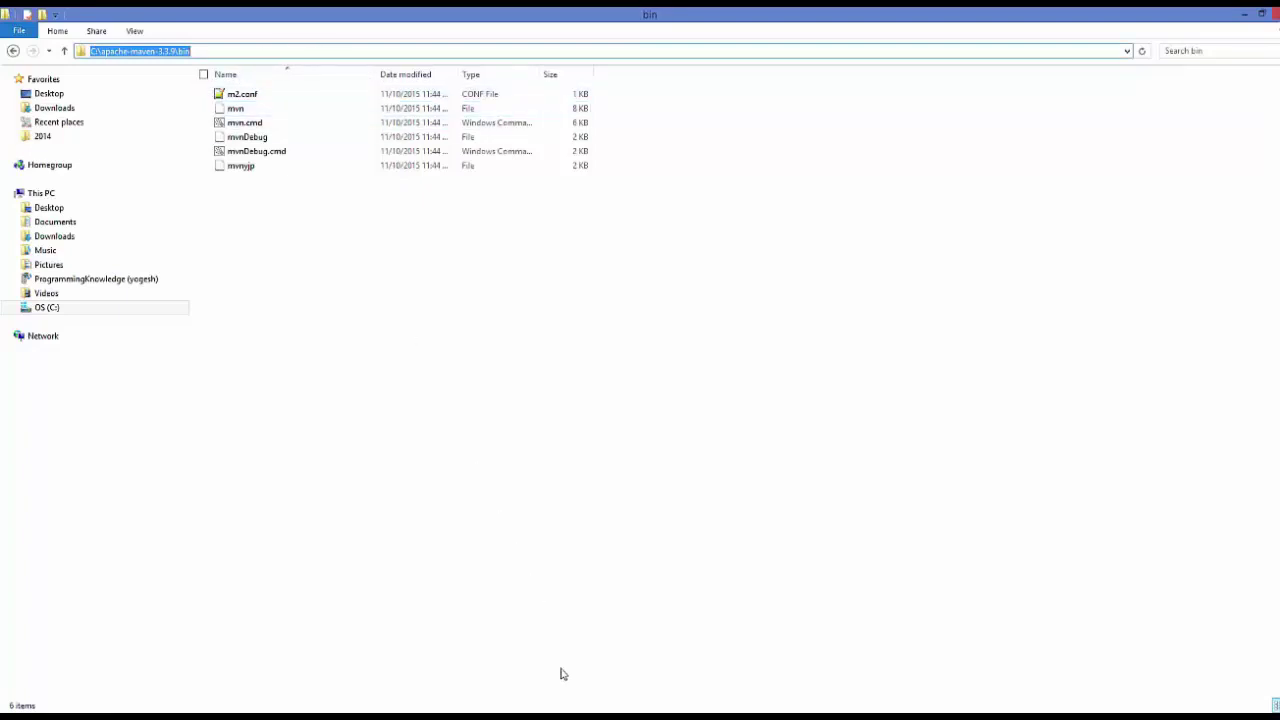
key("alt+Tab")
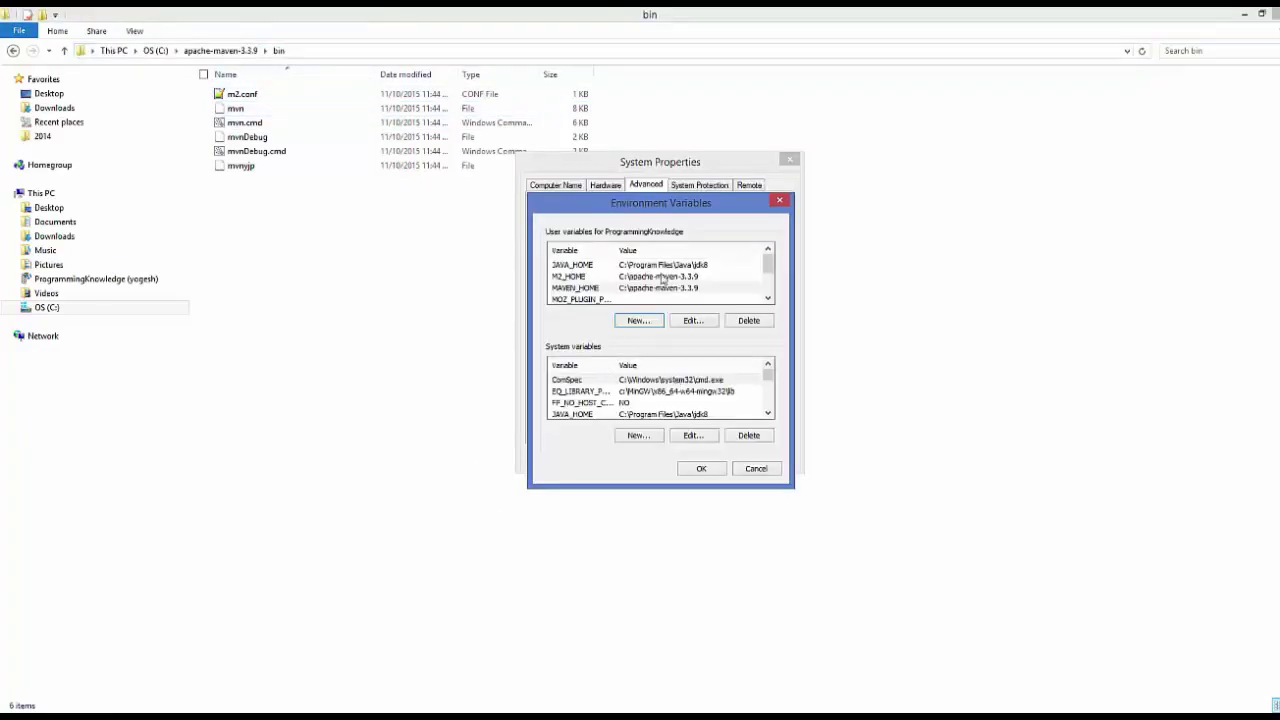
left_click(766, 414)
left_click(766, 414)
left_click(766, 414)
left_click(766, 414)
left_click(766, 414)
Step: Append ';C:\apache-maven-3.3.9\bin' to the system Path, then OK all dialogs
left_click(618, 392)
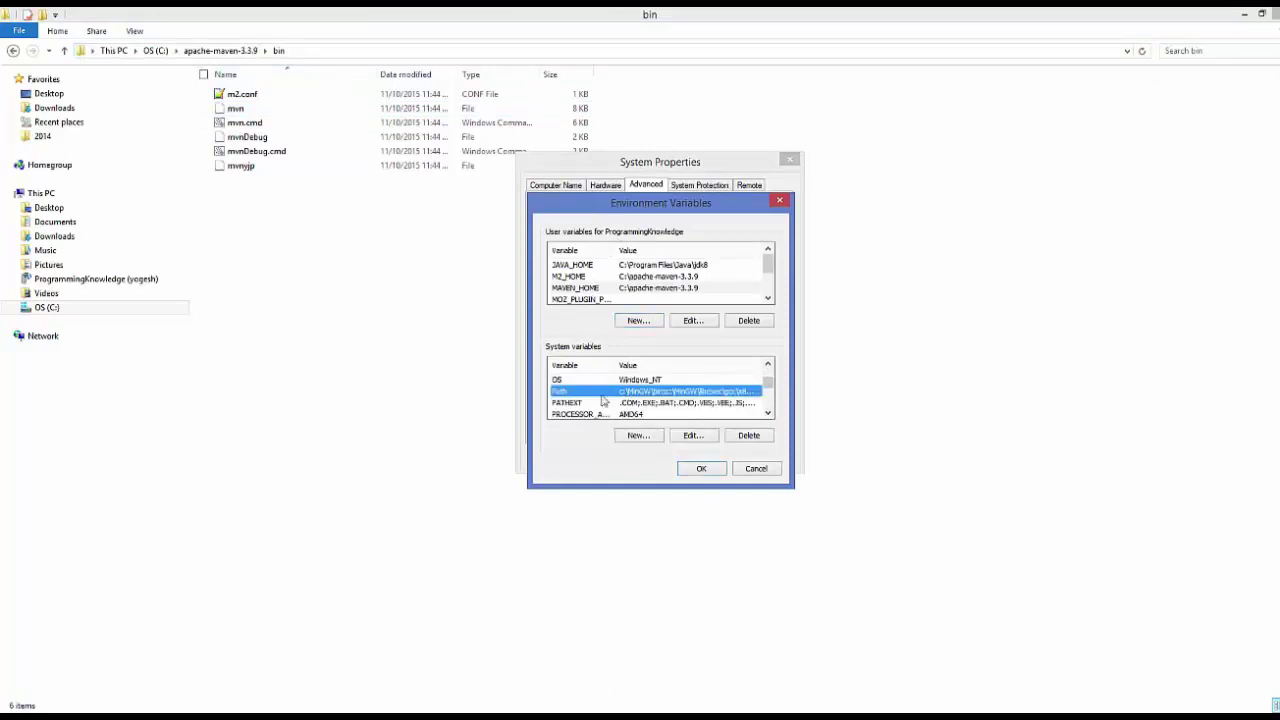
double_click(645, 397)
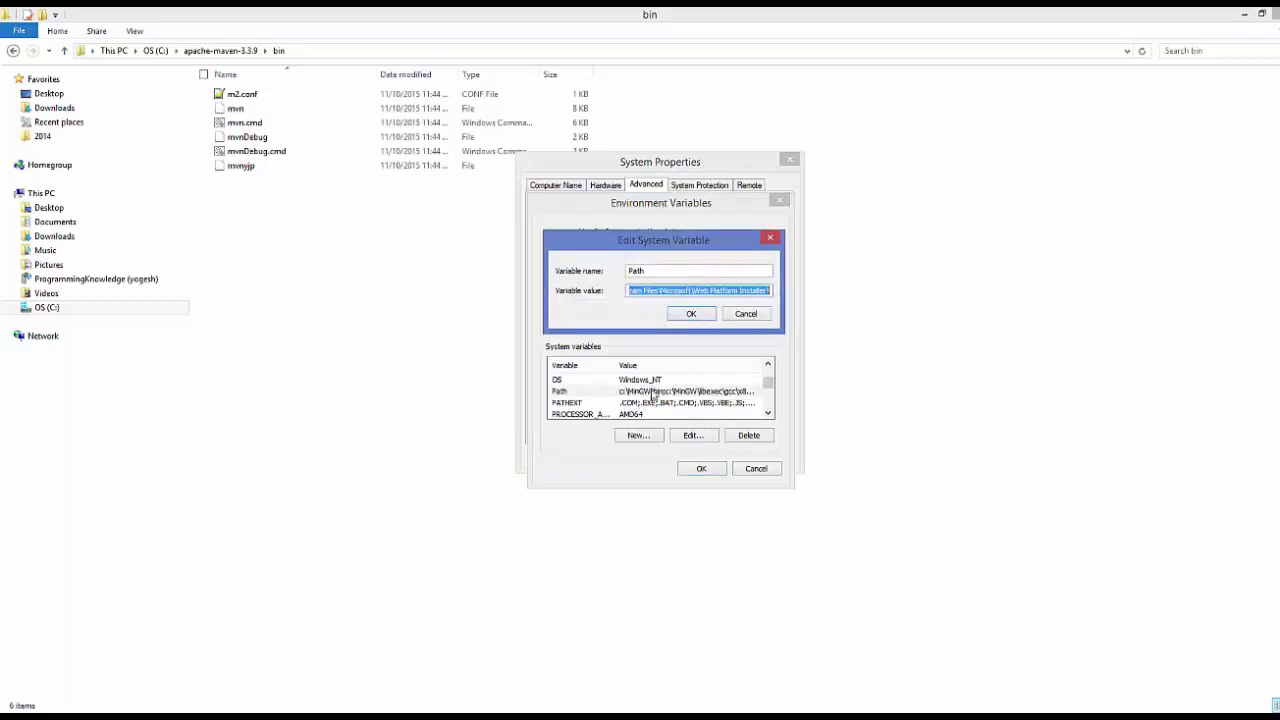
left_click(772, 290)
key("End")
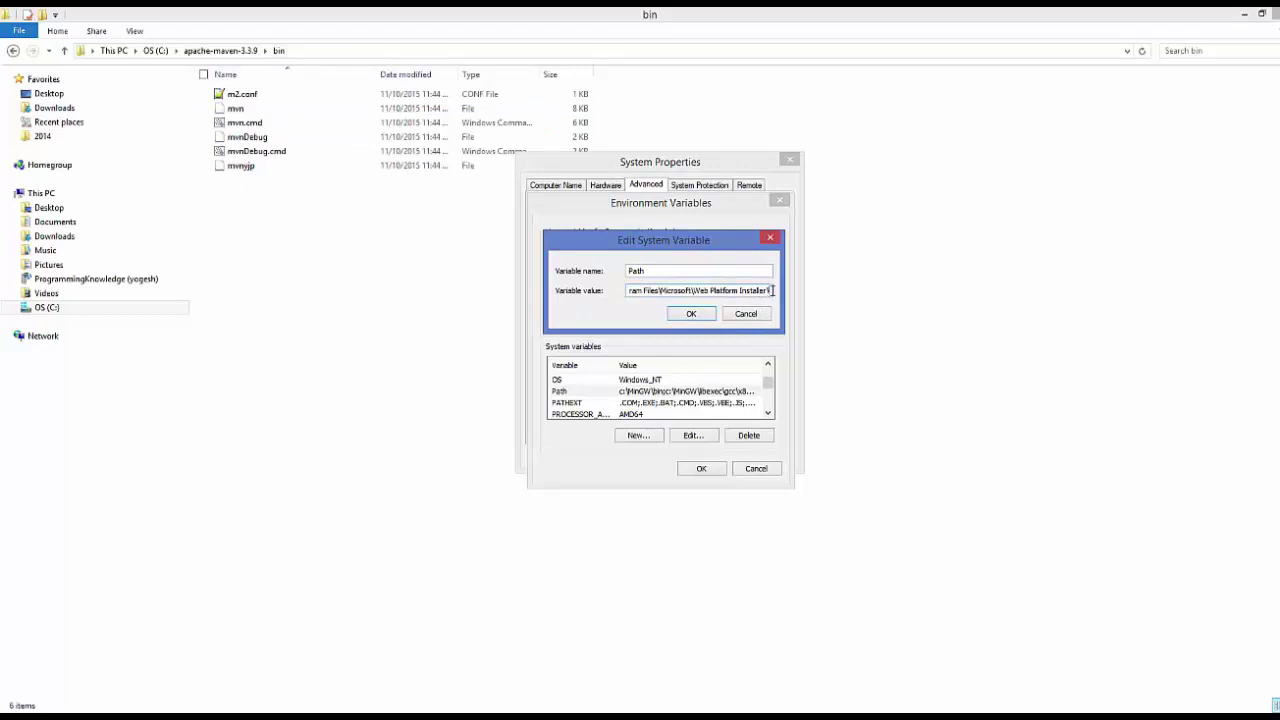
type(";")
key("ctrl+v")
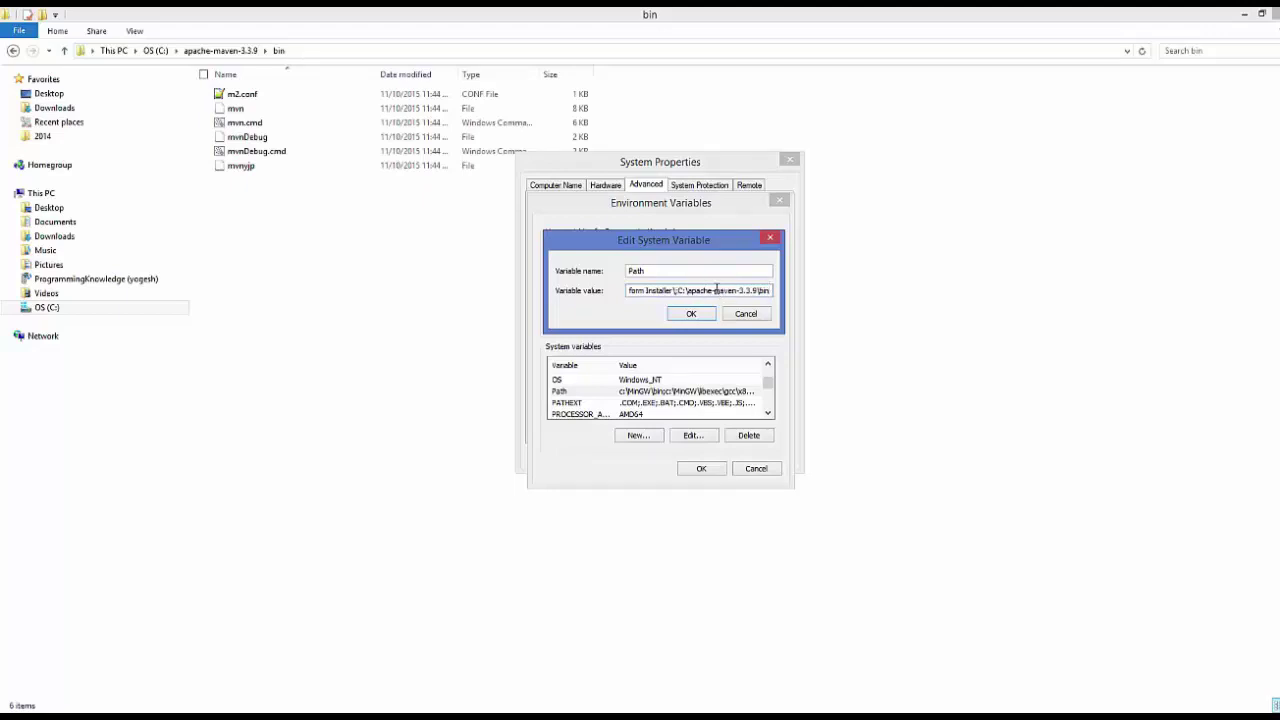
left_click(685, 315)
left_click(698, 470)
left_click(667, 459)
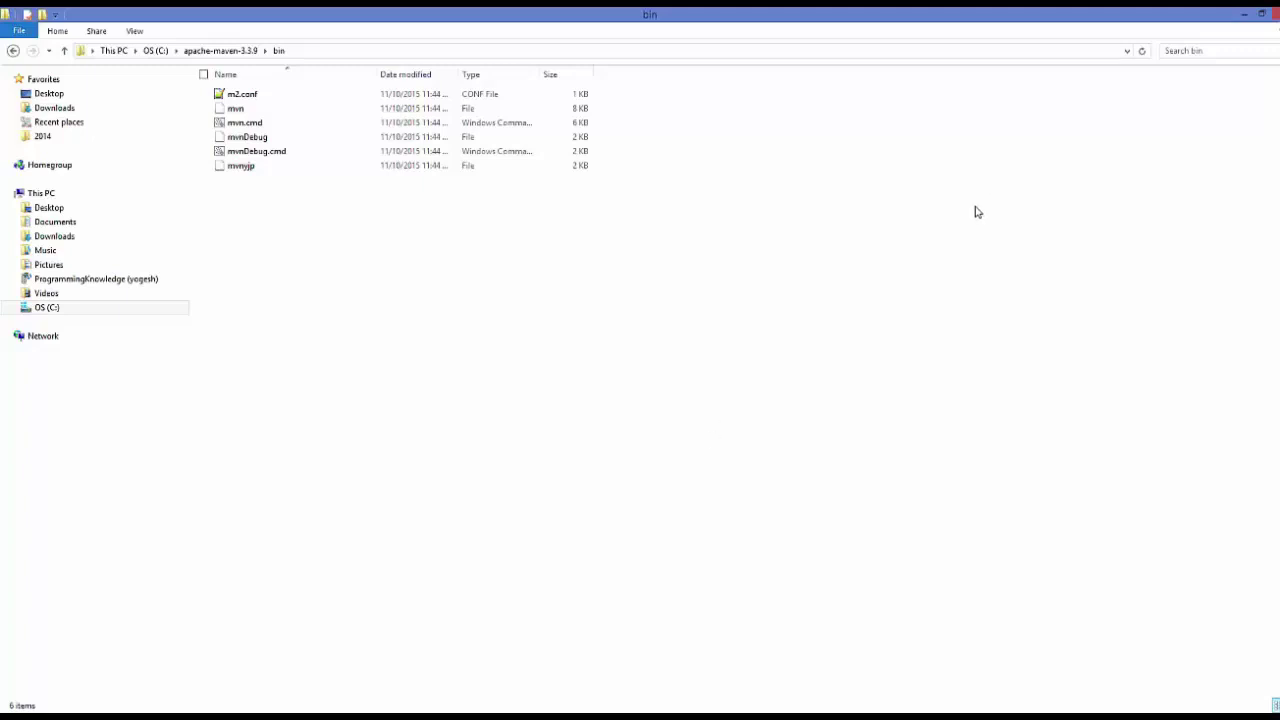
Step: Minimize the bin folder, browser and System windows to clear the desktop
left_click(1243, 15)
left_click(1243, 15)
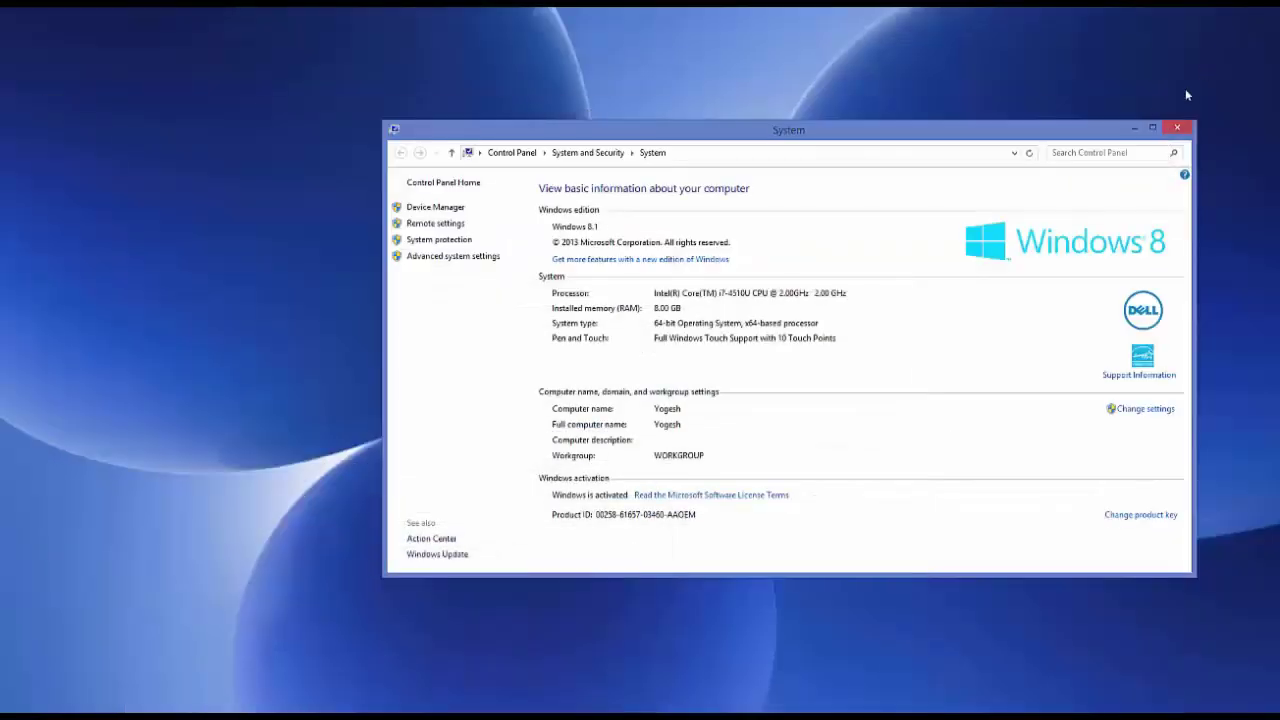
left_click(1133, 128)
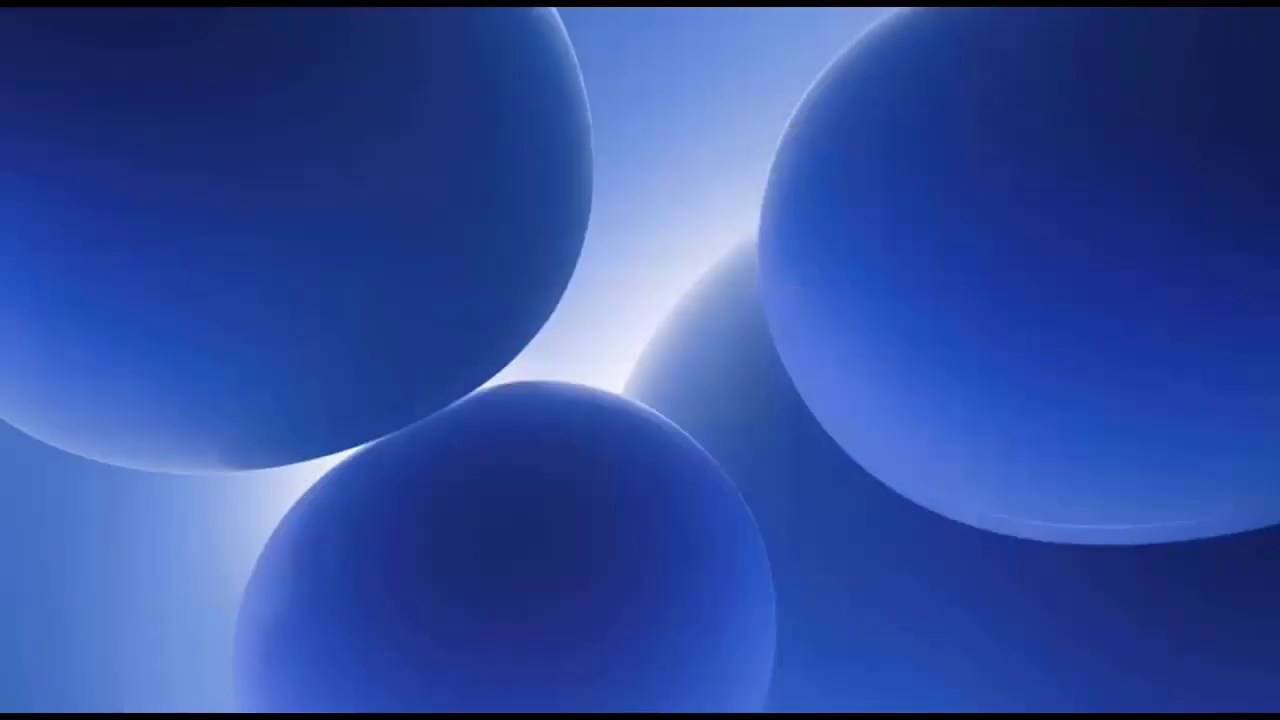
Step: Run mvn -version in a Command Prompt, confirming Apache Maven 3.3.9 with Java 1.8.0_25
key("super+x")
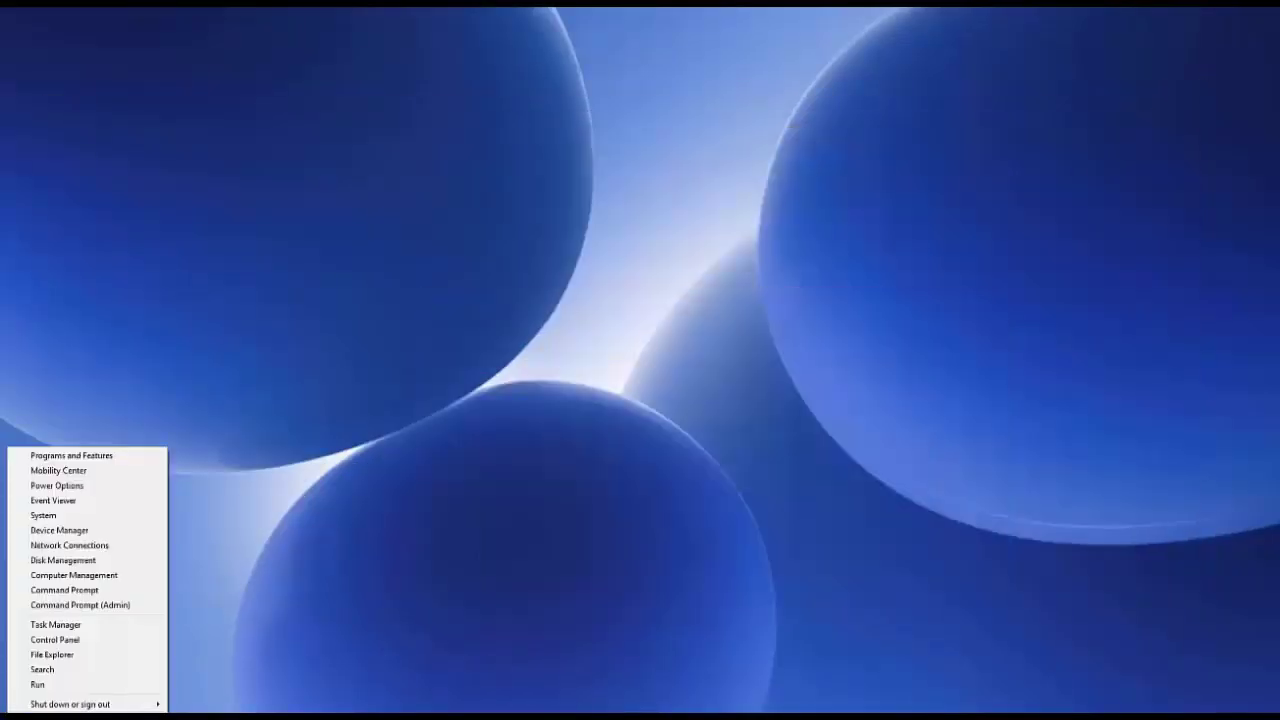
left_click(60, 591)
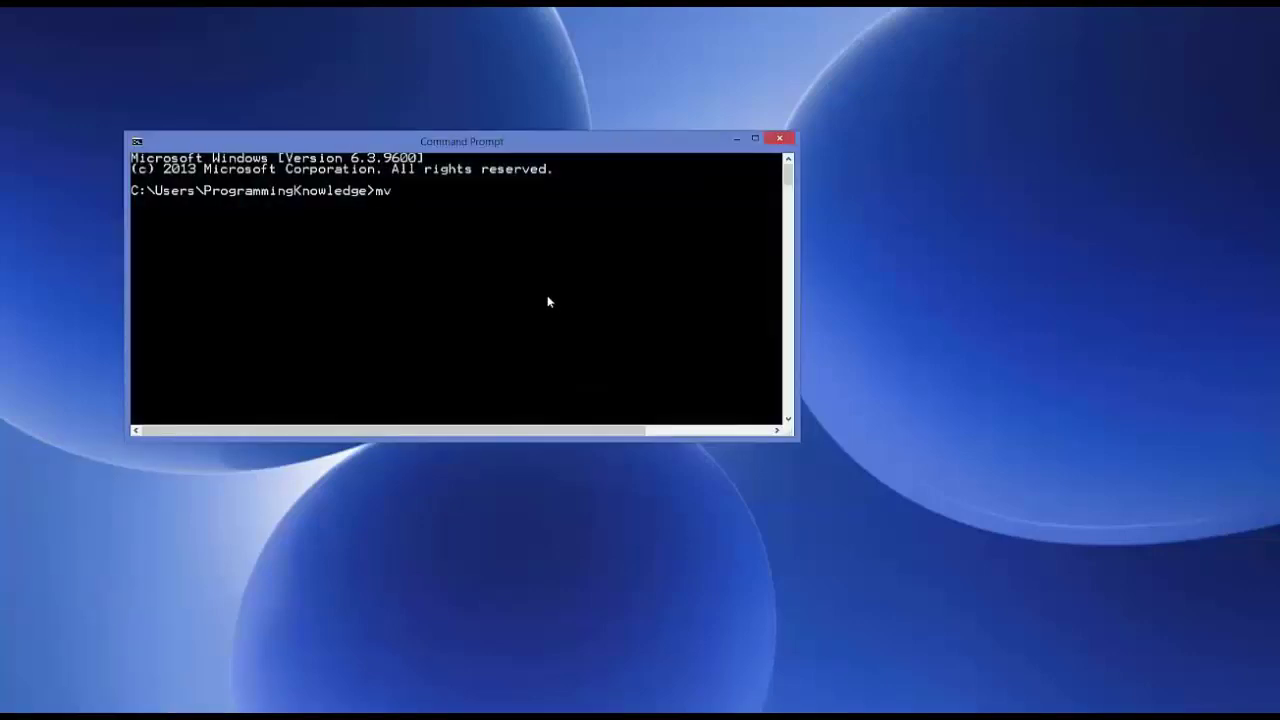
type("mvn -version")
key("Return")
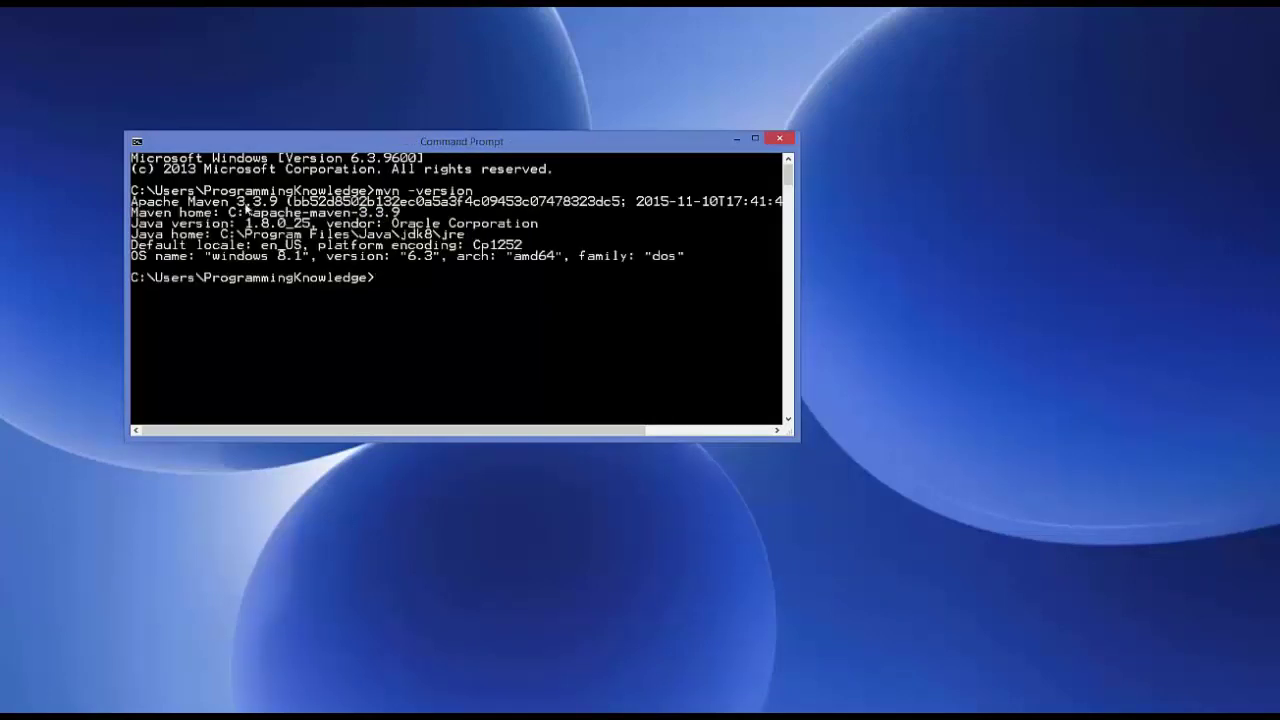